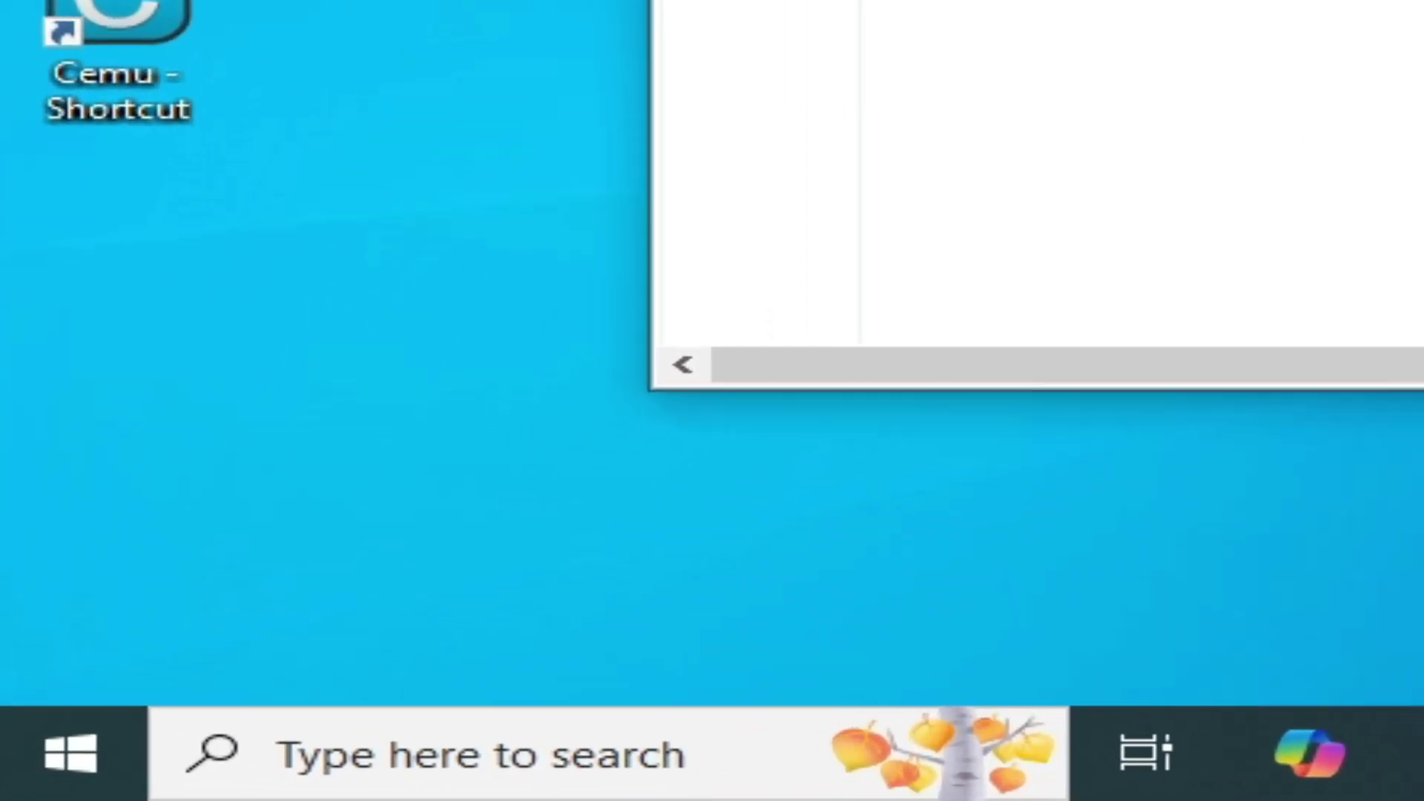
# - Confirm in Windows Settings that a Controller is listed under Other devices, then close Settings
pyautogui.click(923, 757)
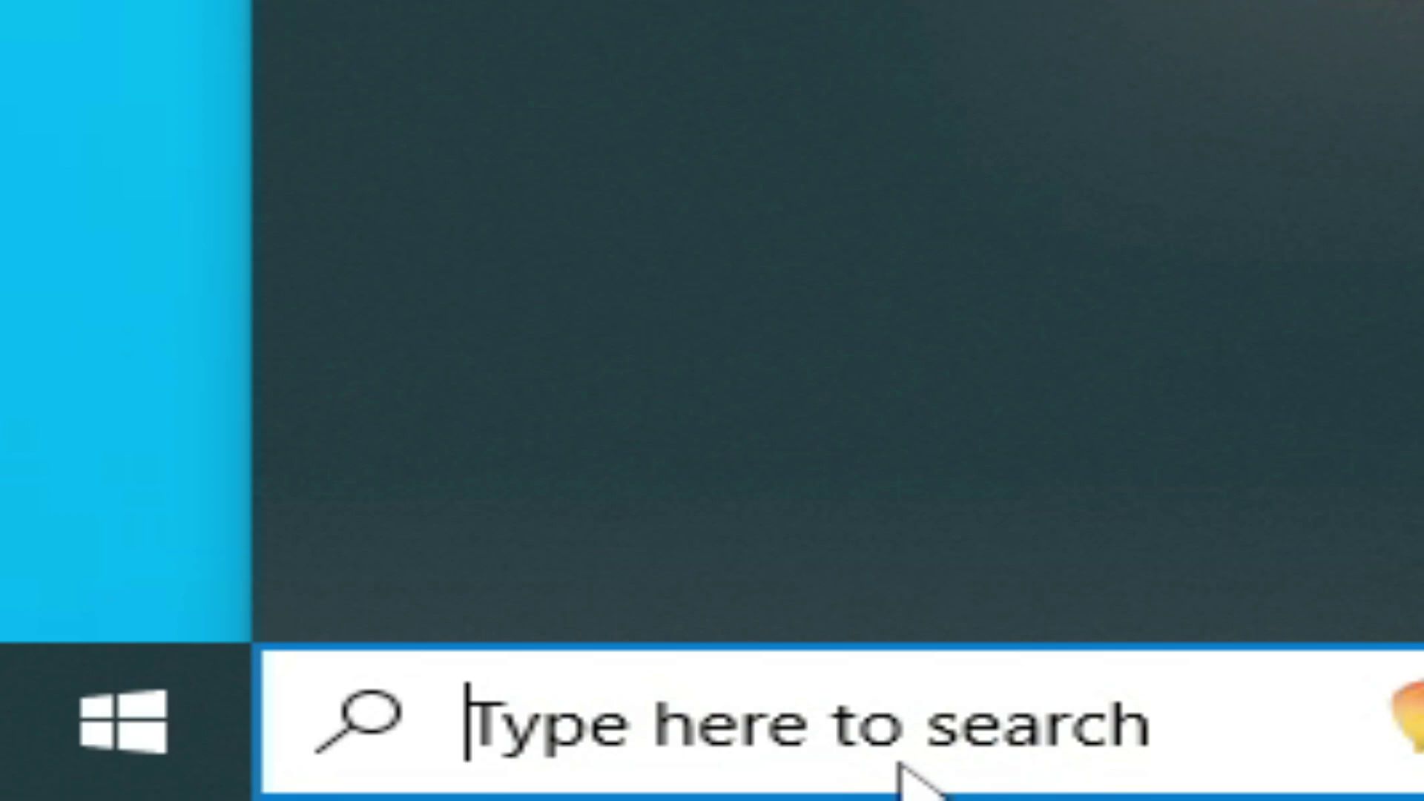
pyautogui.write('se')
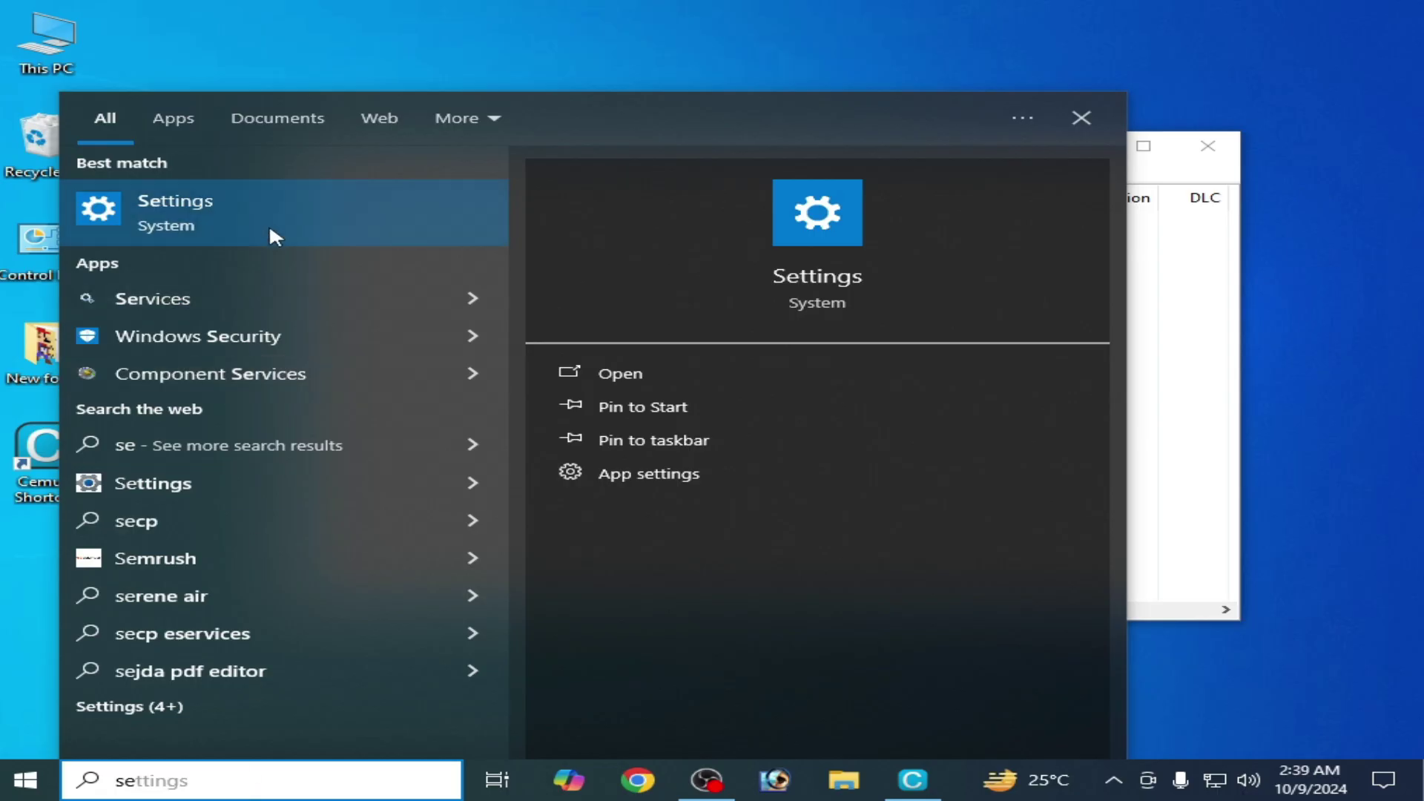
pyautogui.click(267, 211)
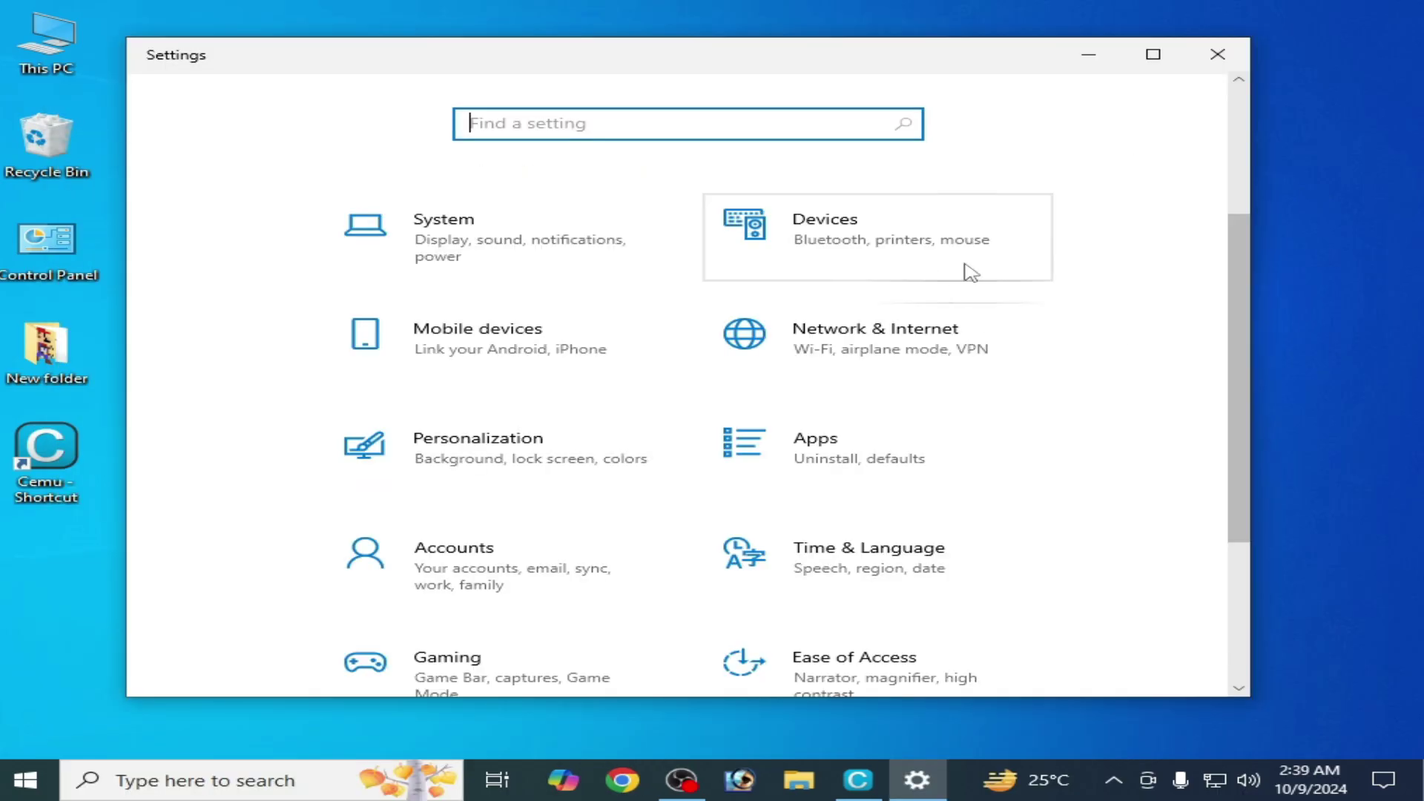
pyautogui.click(854, 246)
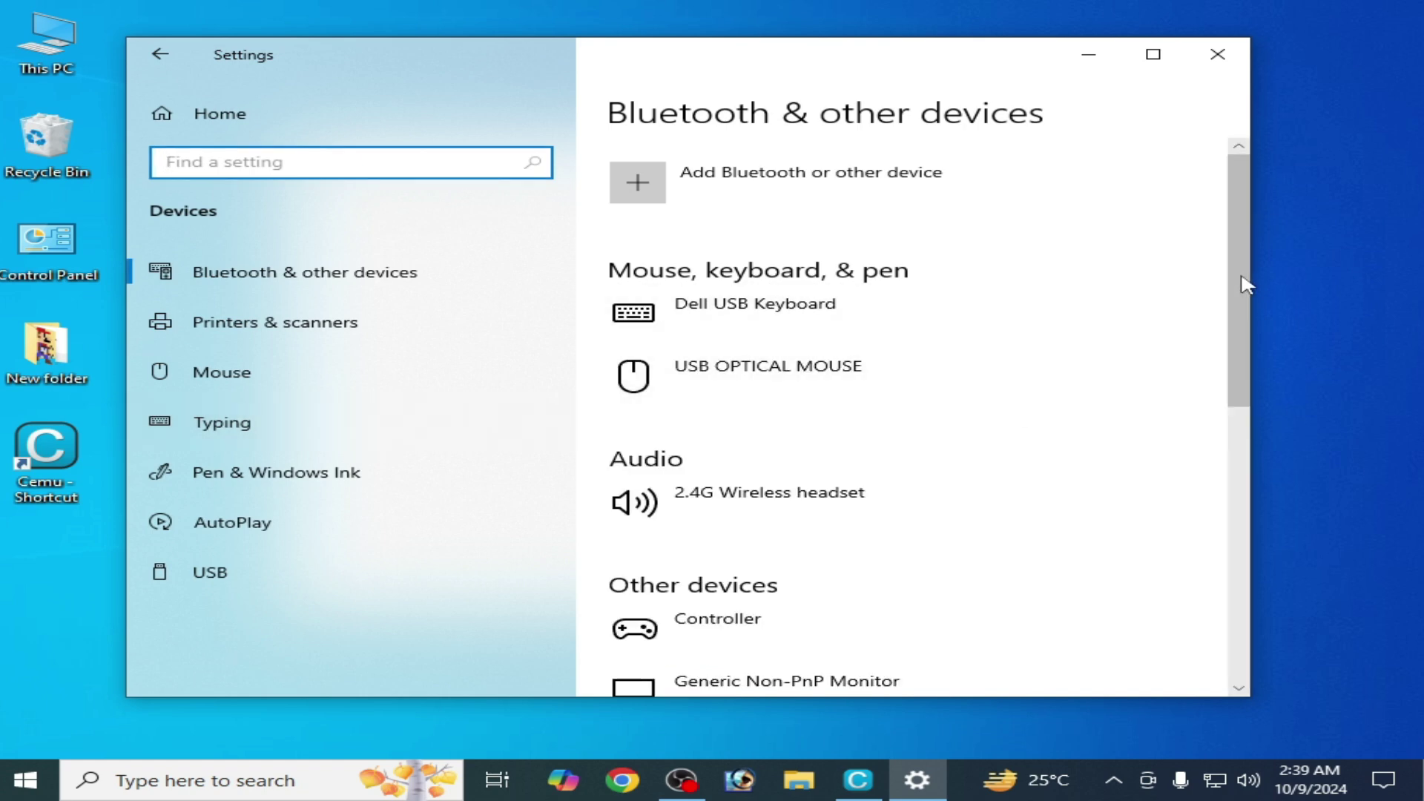
pyautogui.moveTo(1244, 287); pyautogui.dragTo(1244, 384)
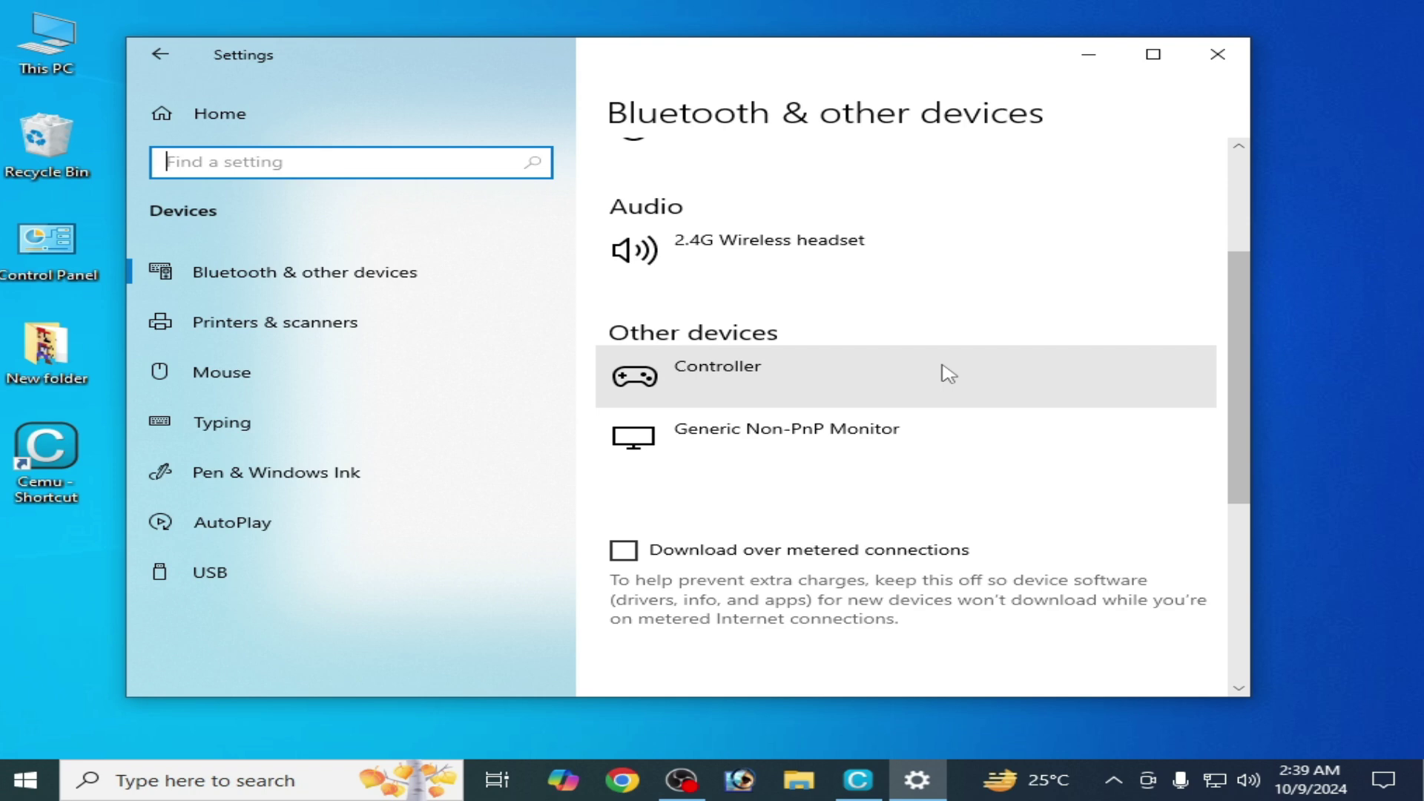
pyautogui.click(708, 385)
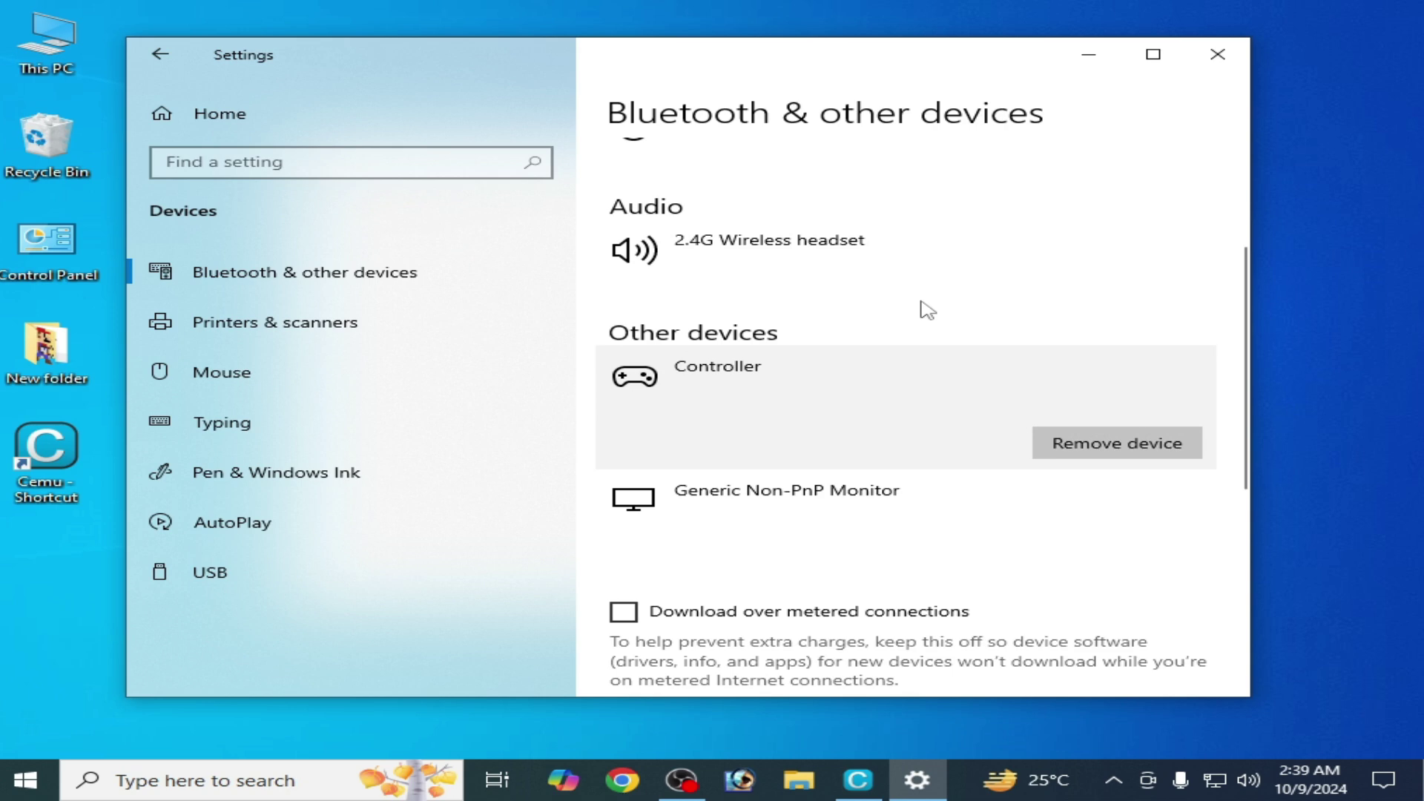
pyautogui.click(1217, 54)
# - Open Cemu's Input settings and set Controller 1's emulated controller to Wii U GamePad
pyautogui.click(359, 169)
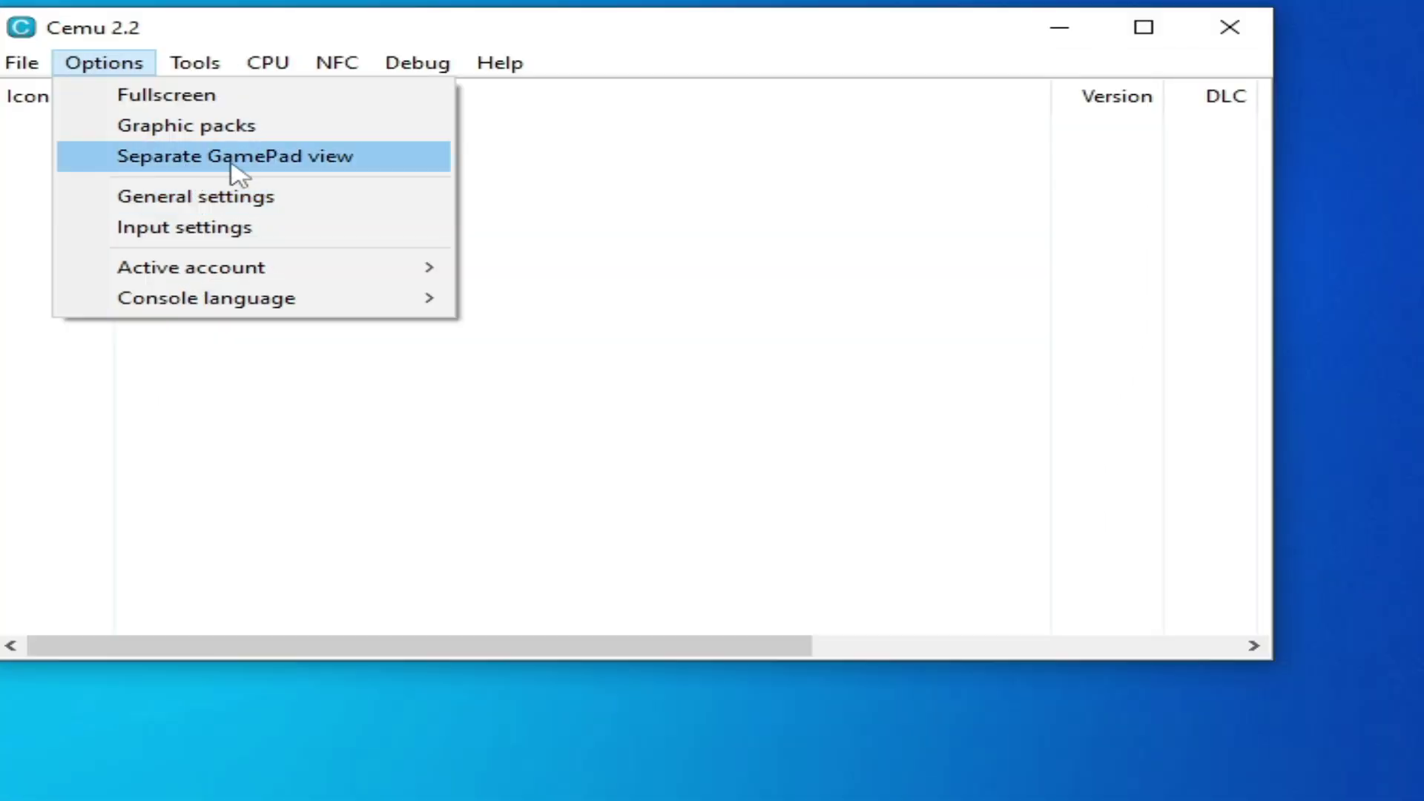
pyautogui.click(191, 230)
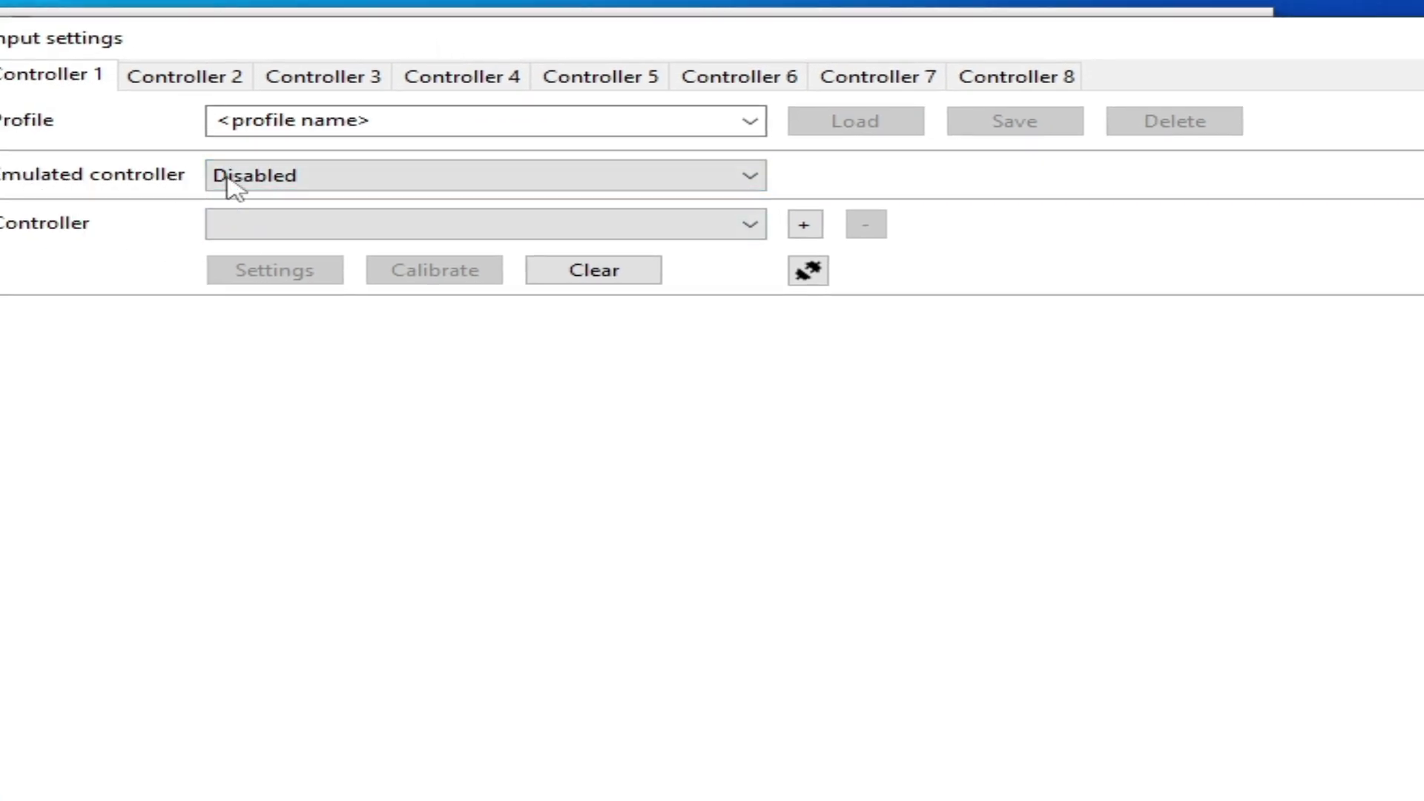
pyautogui.click(435, 179)
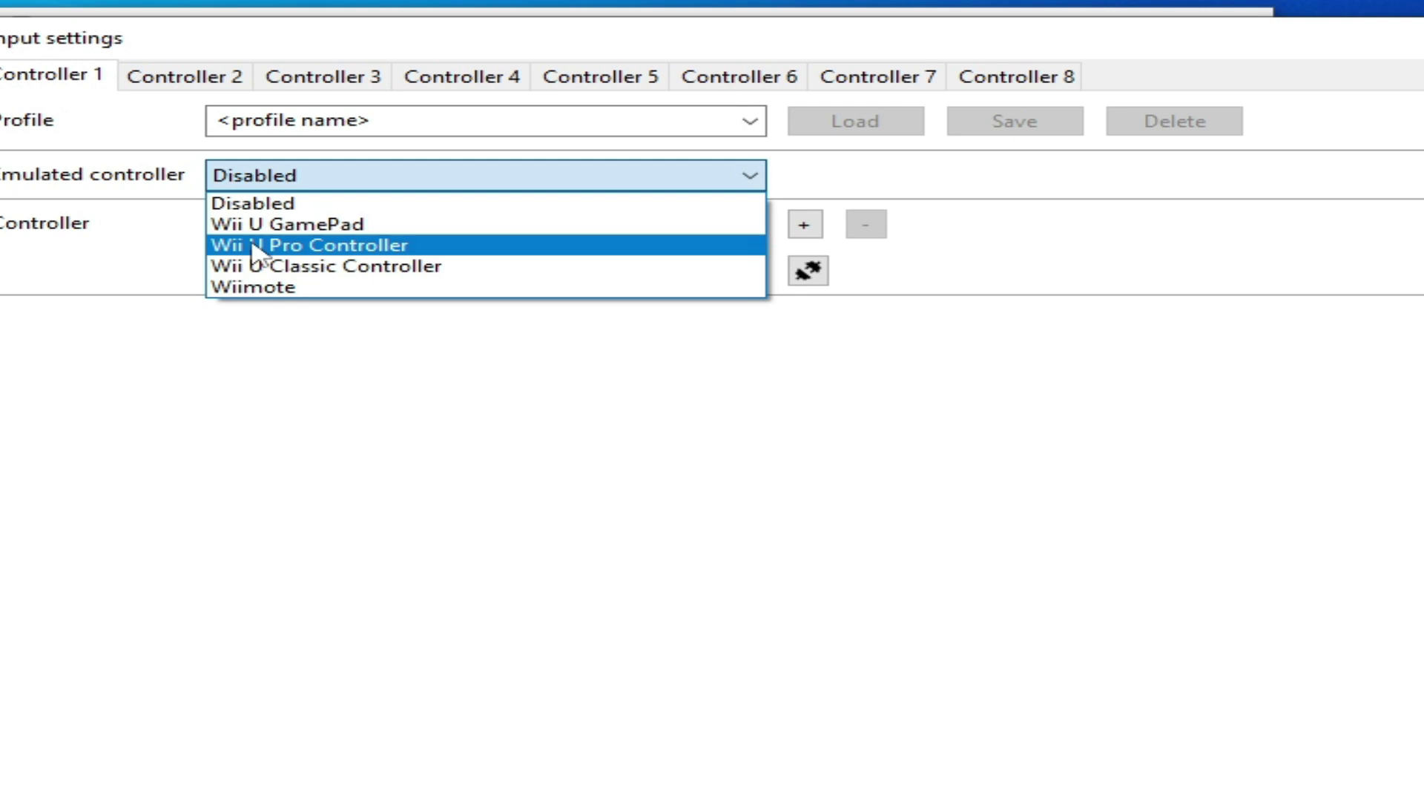
pyautogui.click(307, 229)
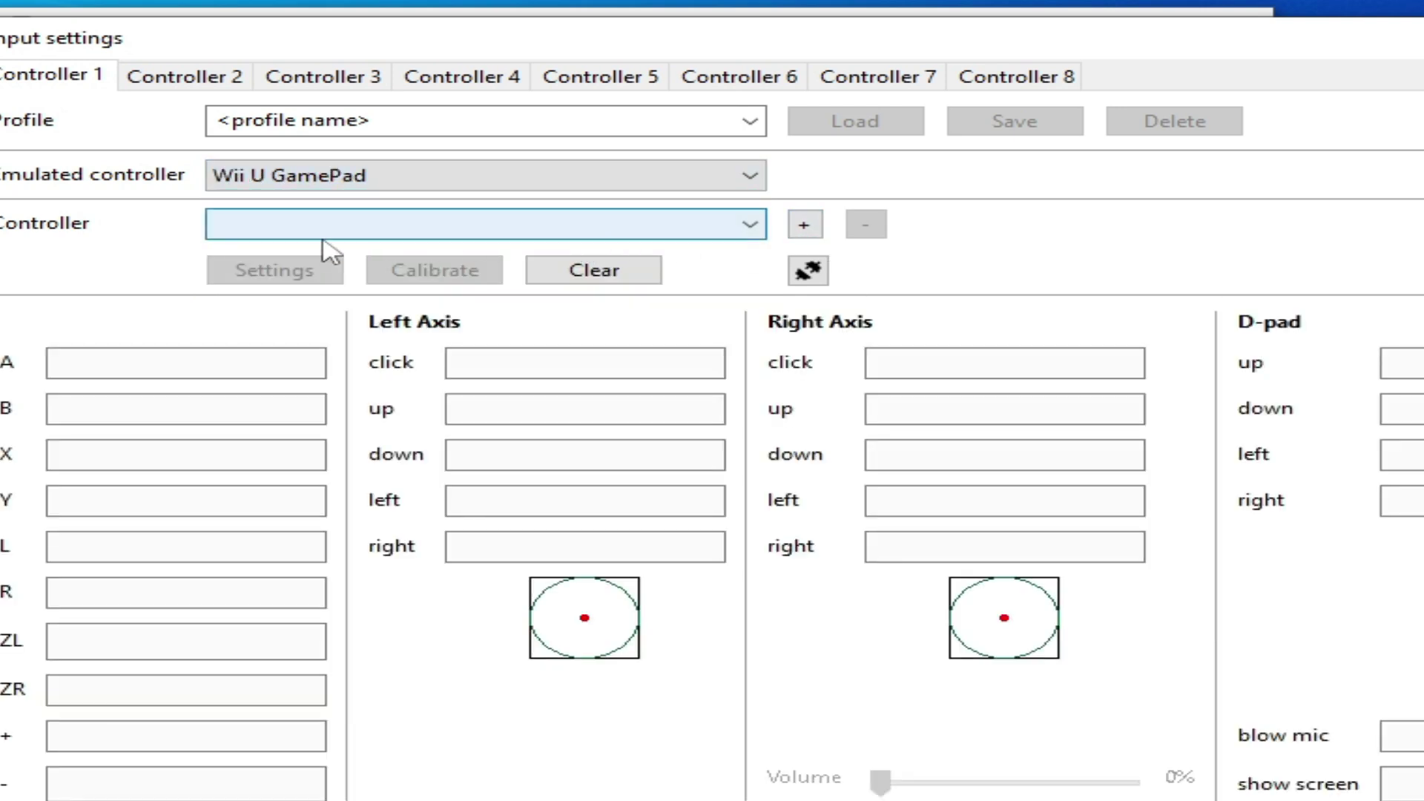
# - Start adding a Controller 1 device with the SDLController API and Xbox 360 Controller
pyautogui.click(803, 224)
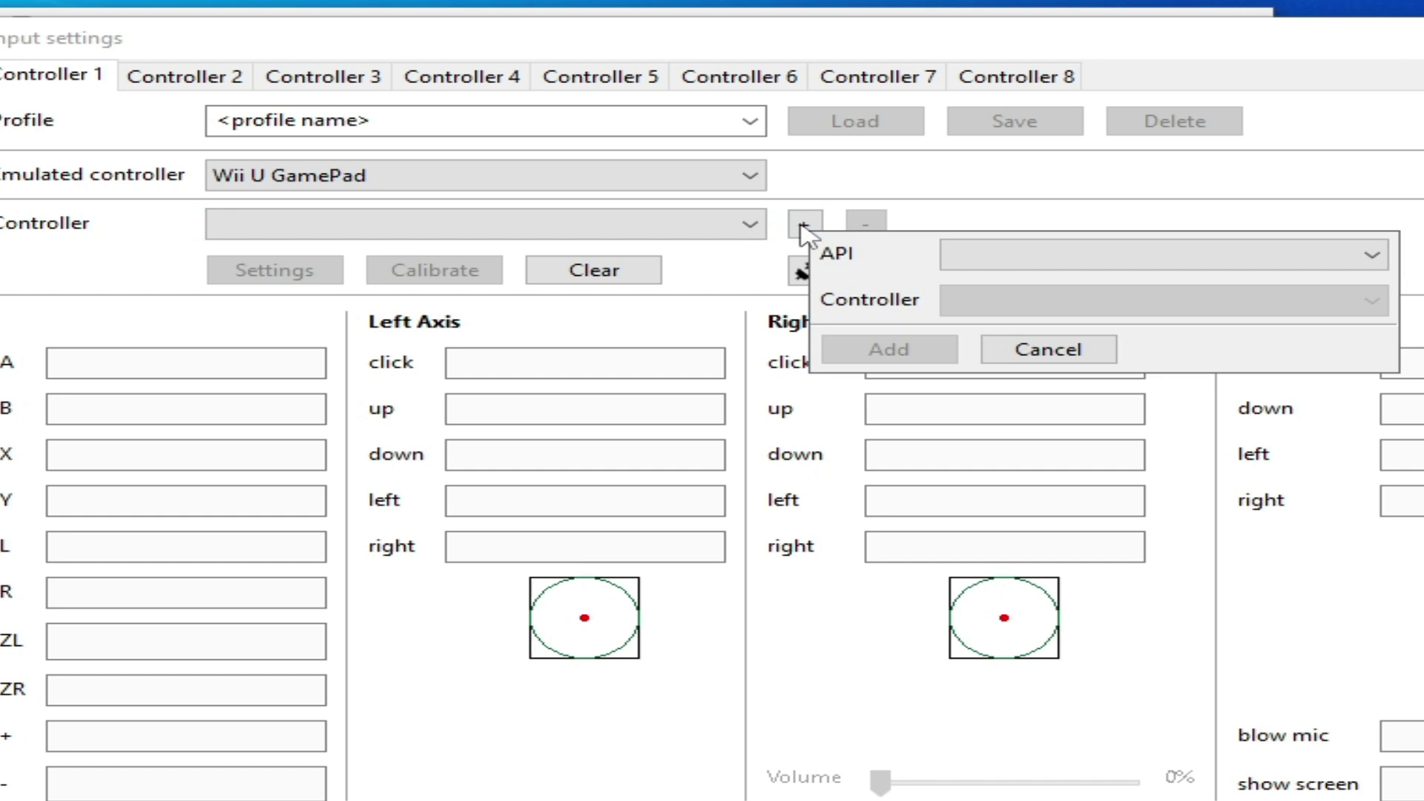
pyautogui.click(1093, 254)
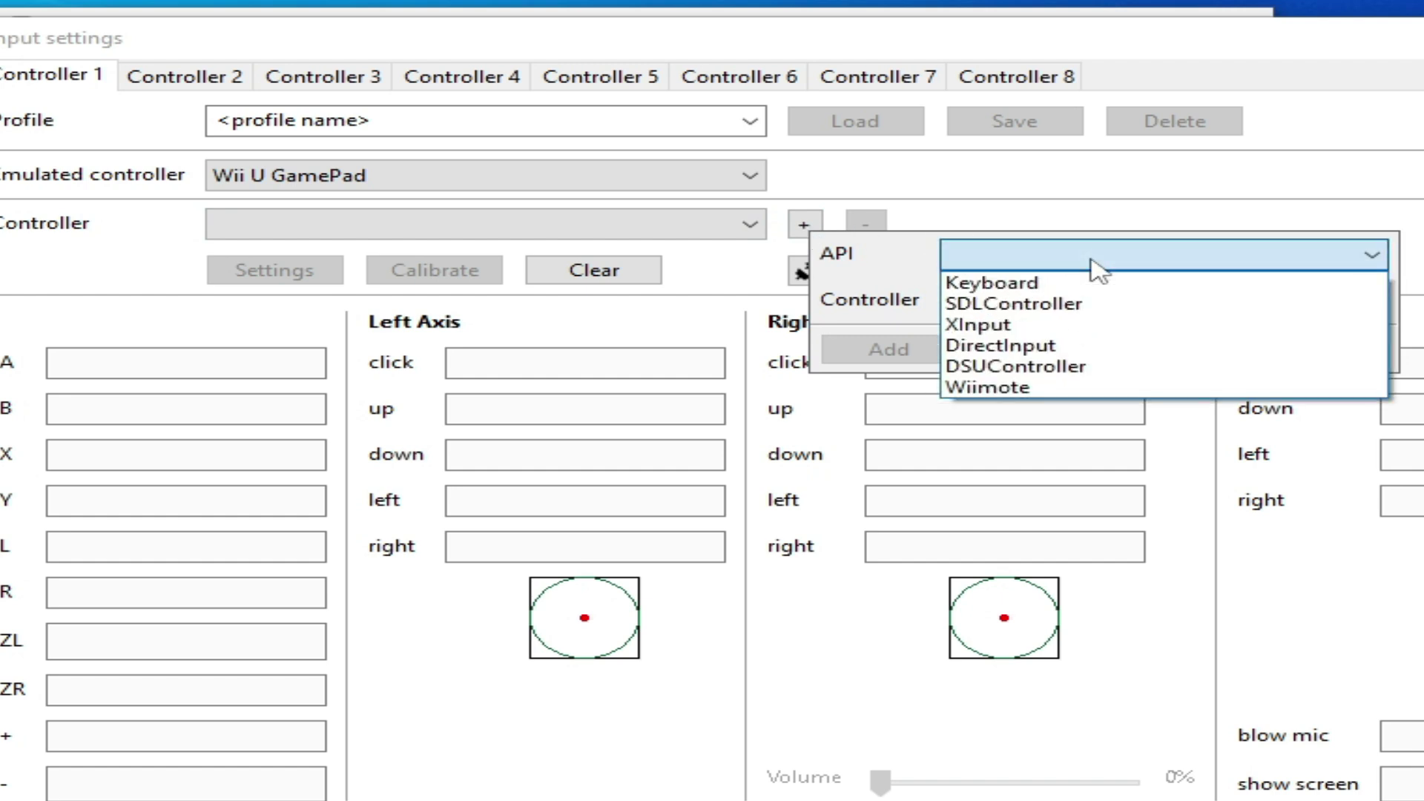
pyautogui.click(1012, 306)
pyautogui.click(1015, 301)
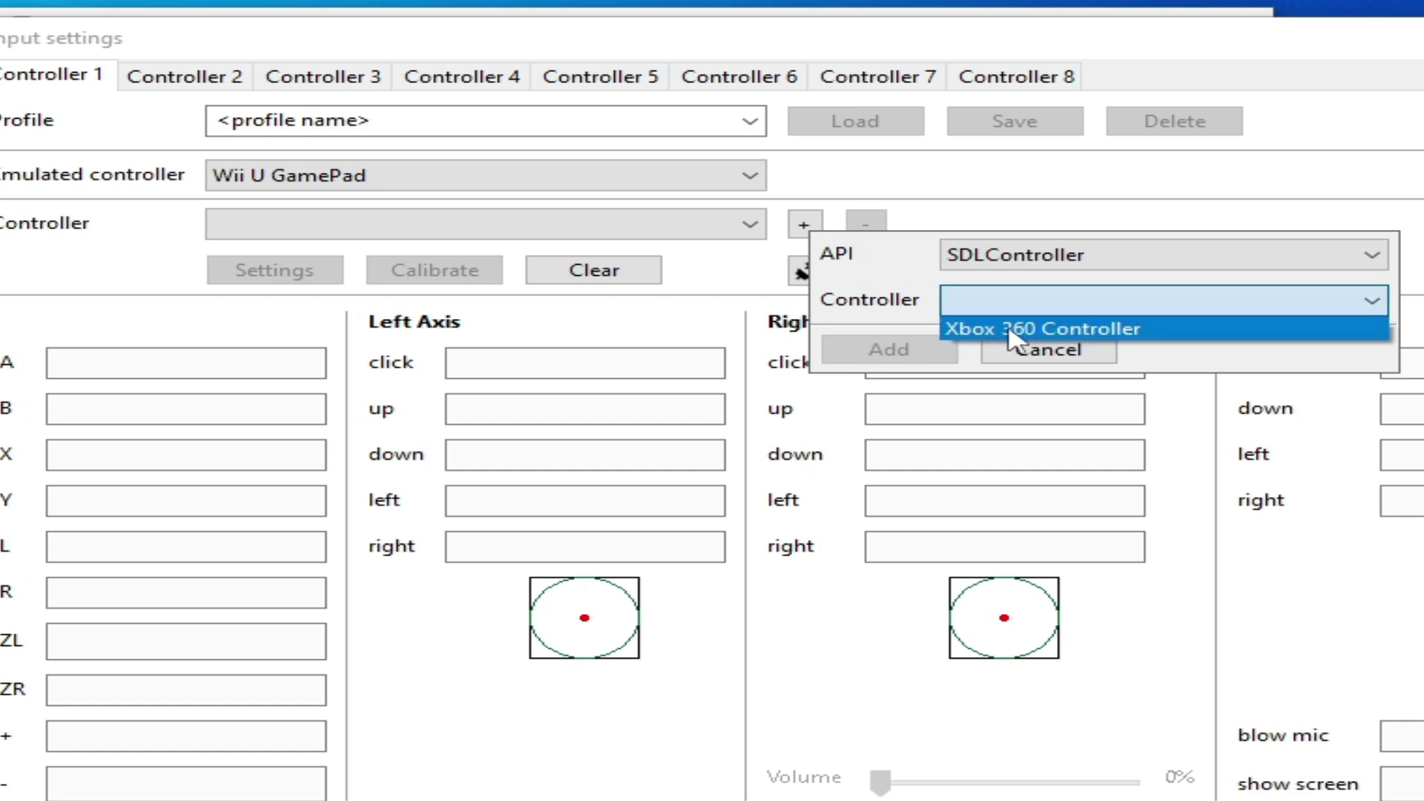
pyautogui.click(1050, 330)
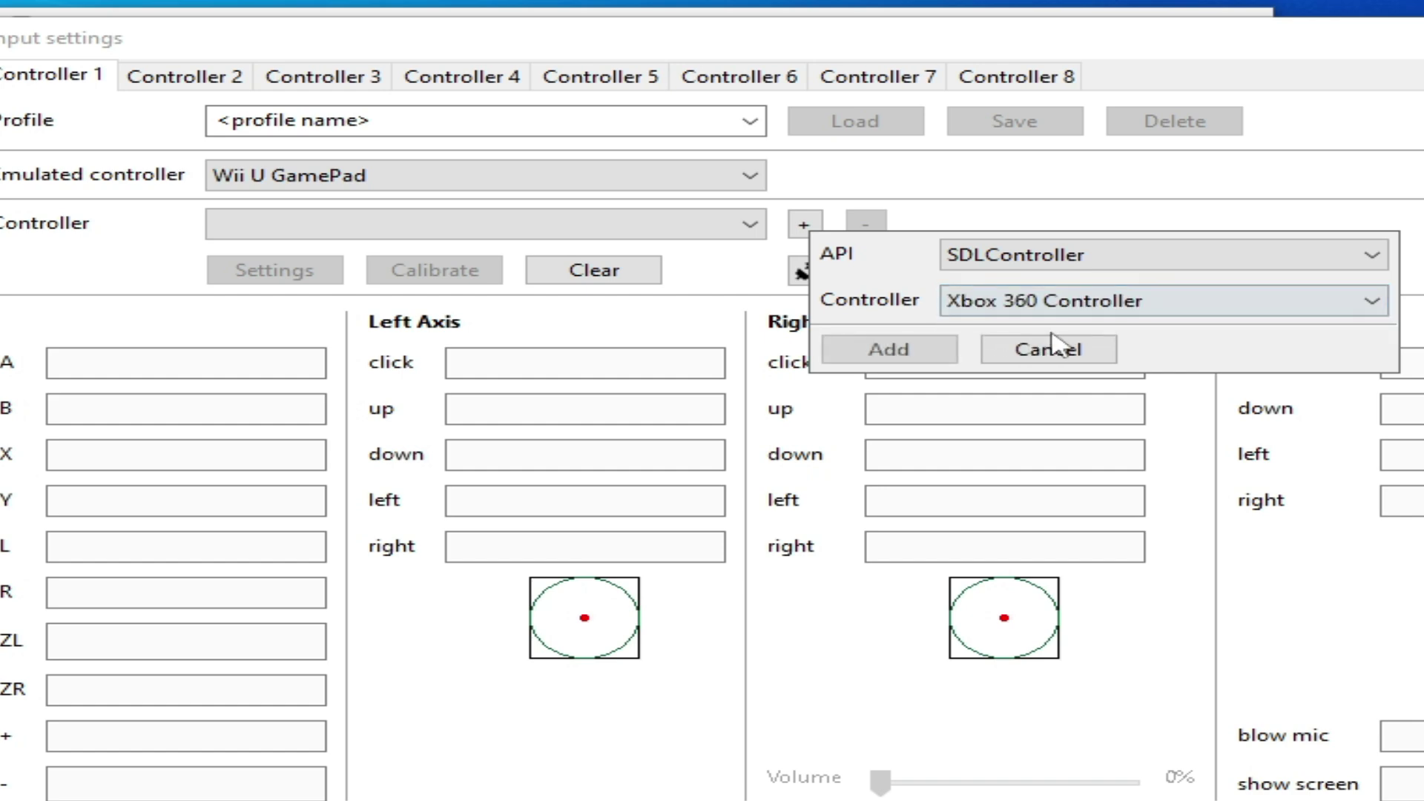
# - Try the XInput API with its Controller 1 device instead
pyautogui.click(1067, 254)
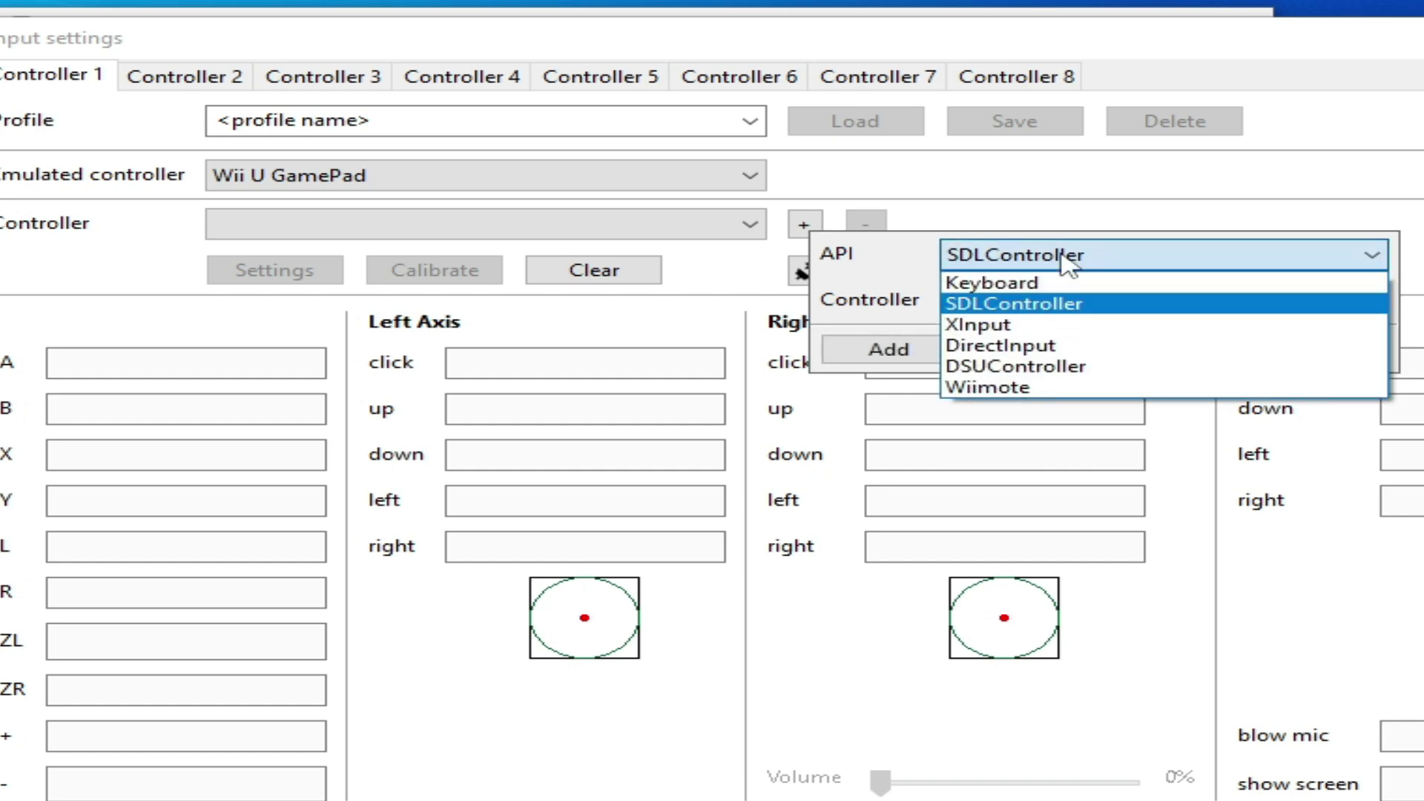
pyautogui.click(979, 325)
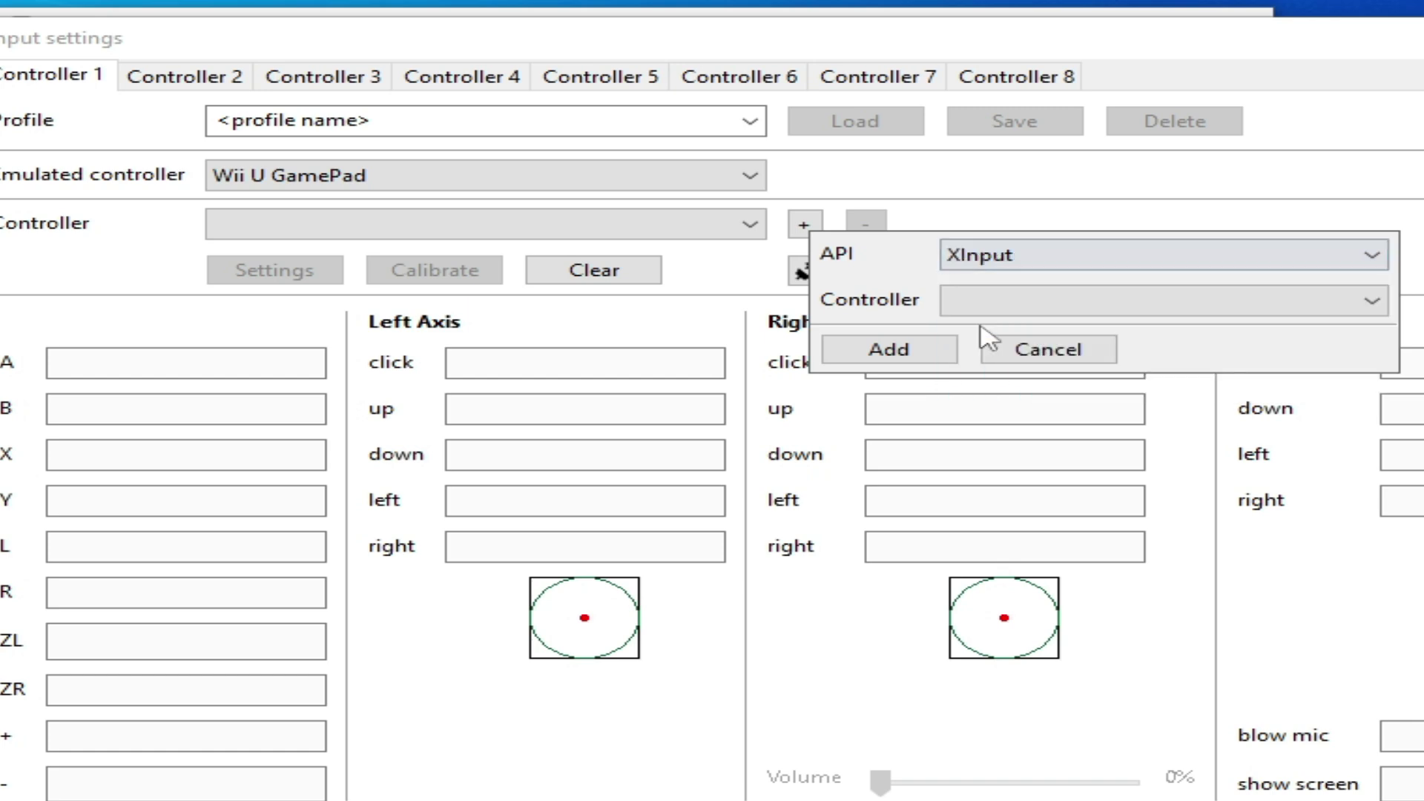
pyautogui.click(1002, 300)
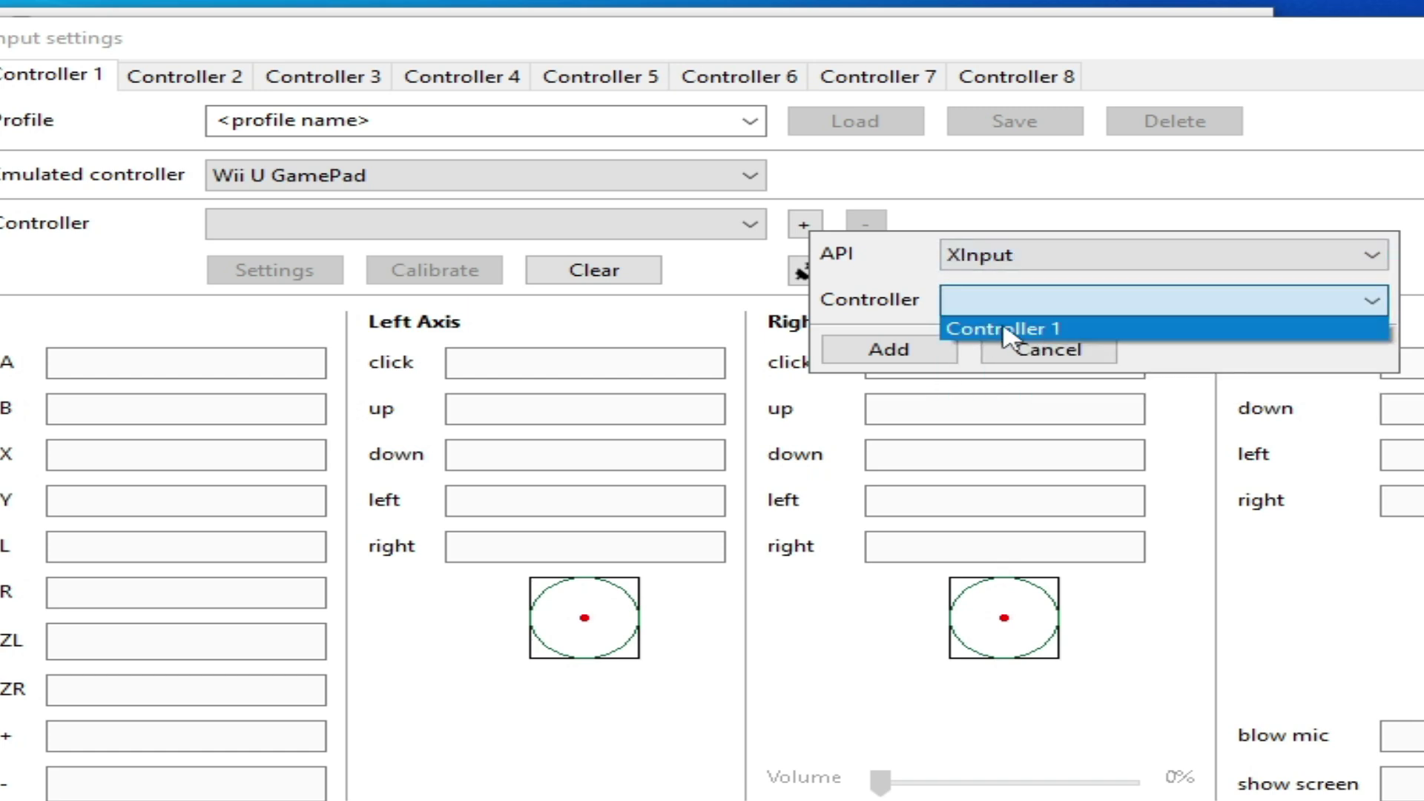
pyautogui.click(1004, 332)
# - Try the DirectInput API with the XBOX 360 For Windows controller
pyautogui.click(1161, 255)
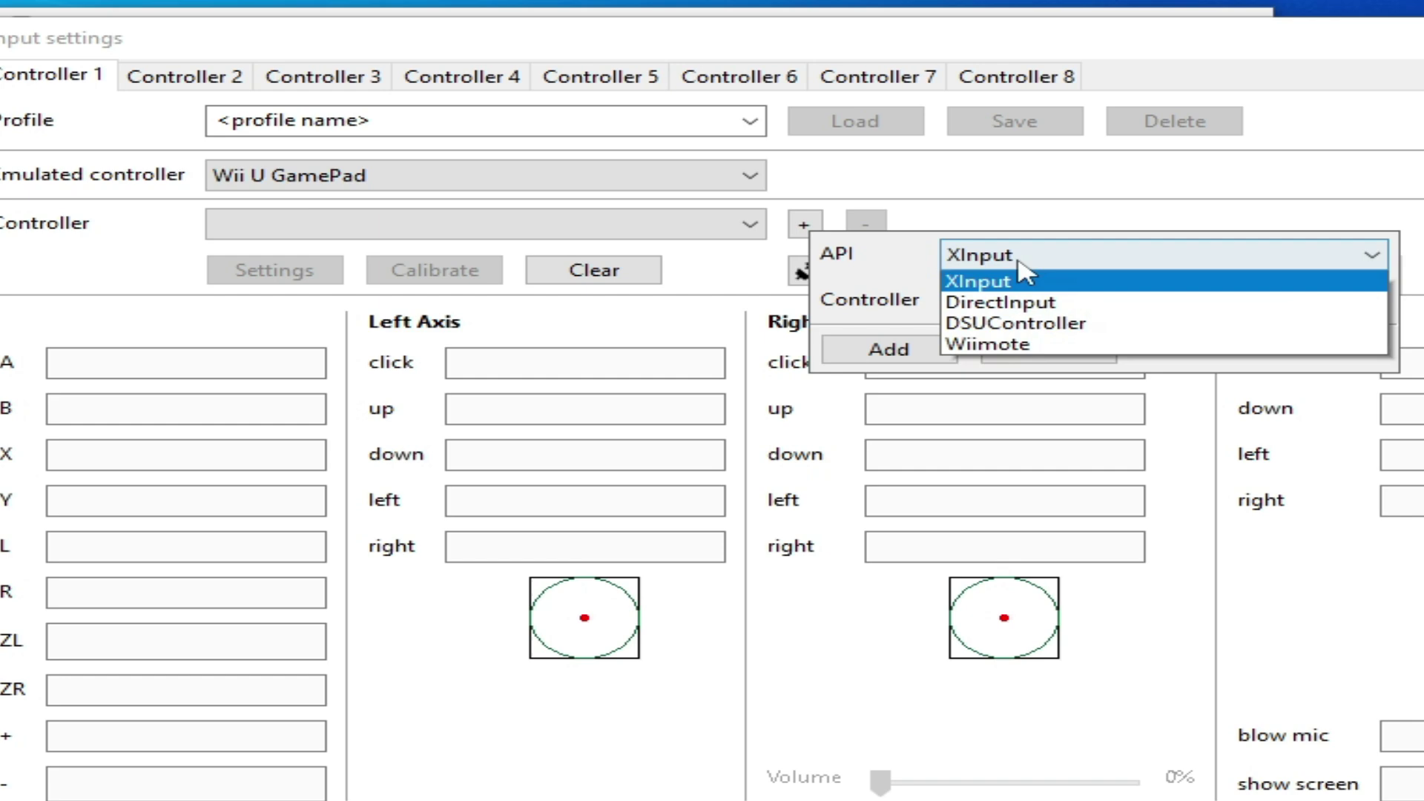
pyautogui.click(1034, 343)
pyautogui.click(1077, 307)
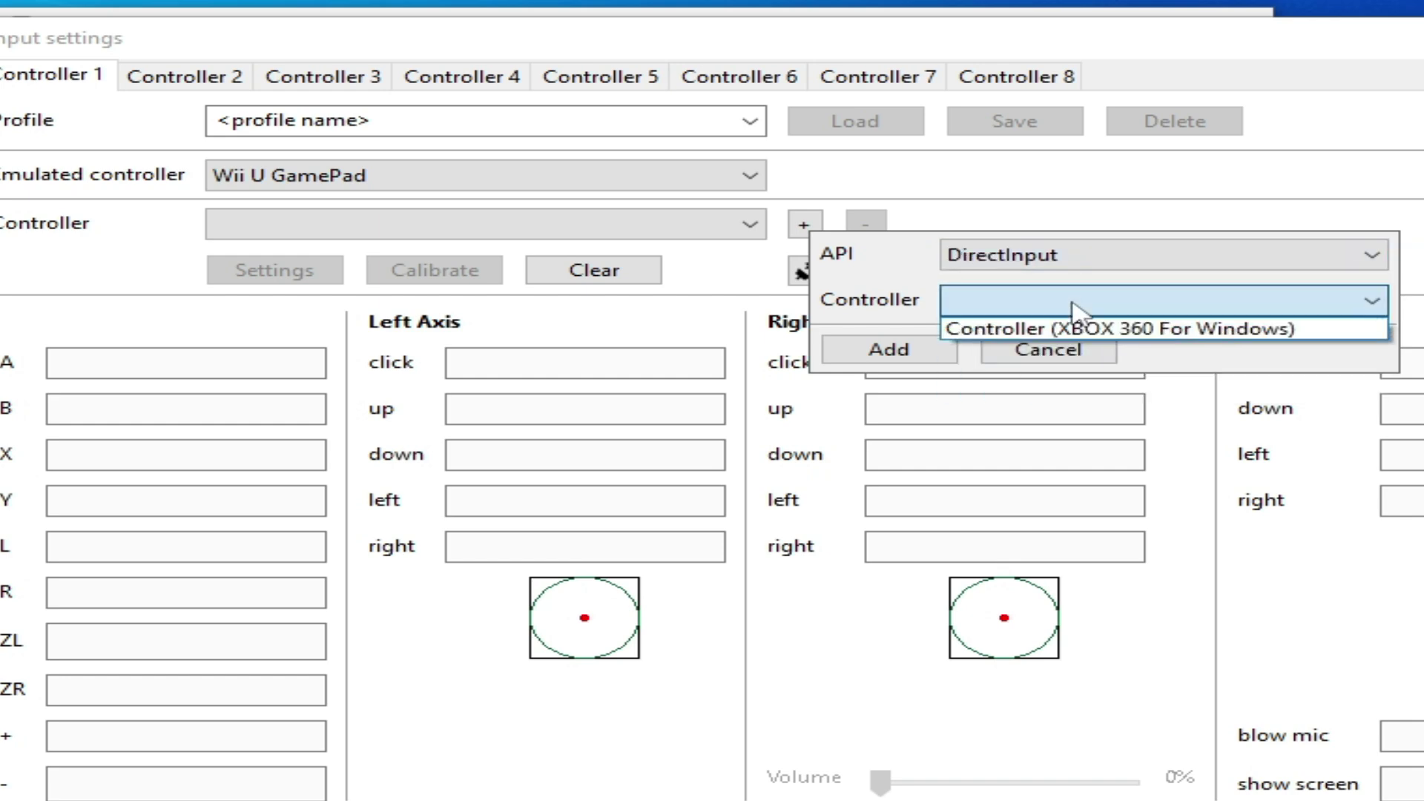
pyautogui.click(1041, 334)
# - Switch back to the SDLController API and pick the Xbox 360 Controller
pyautogui.click(1018, 254)
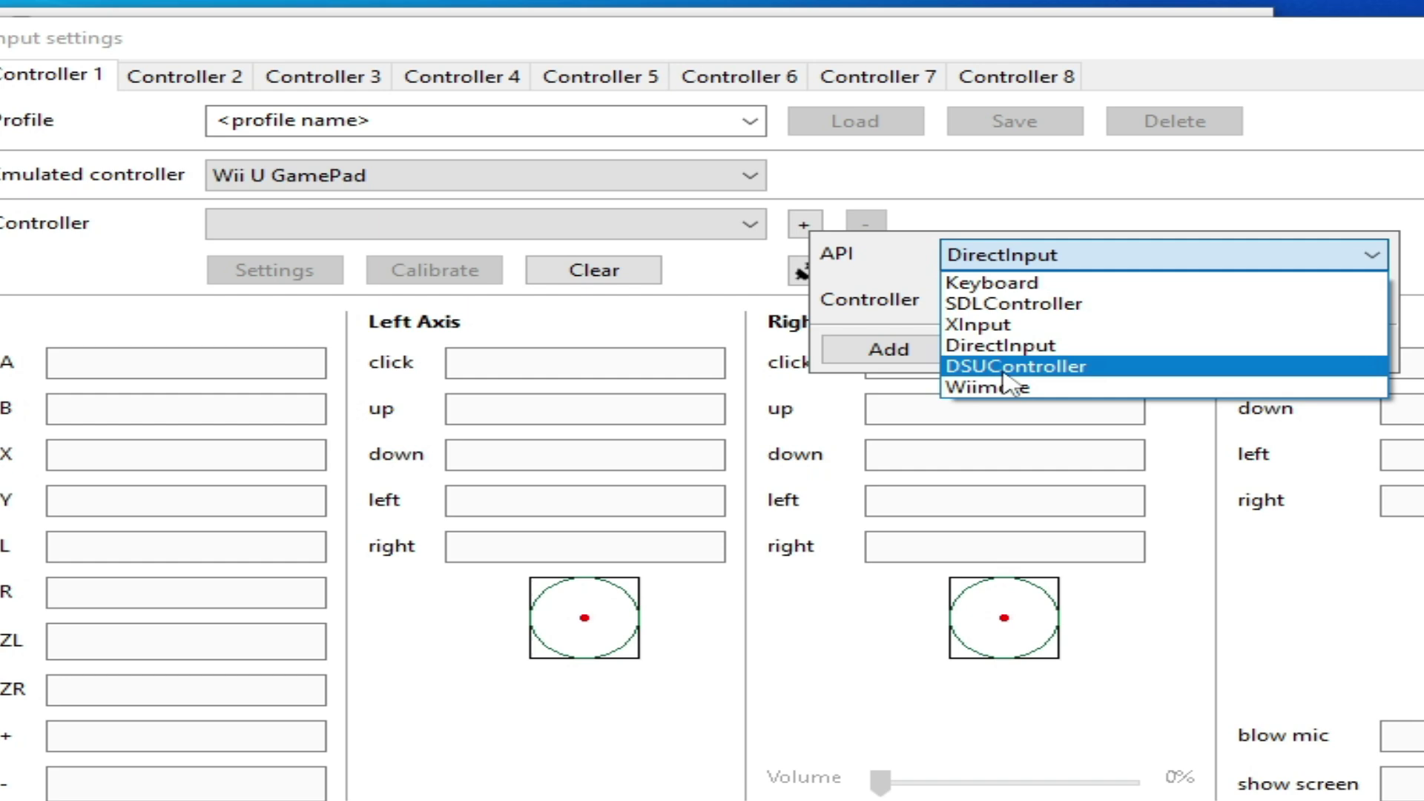
pyautogui.click(1001, 303)
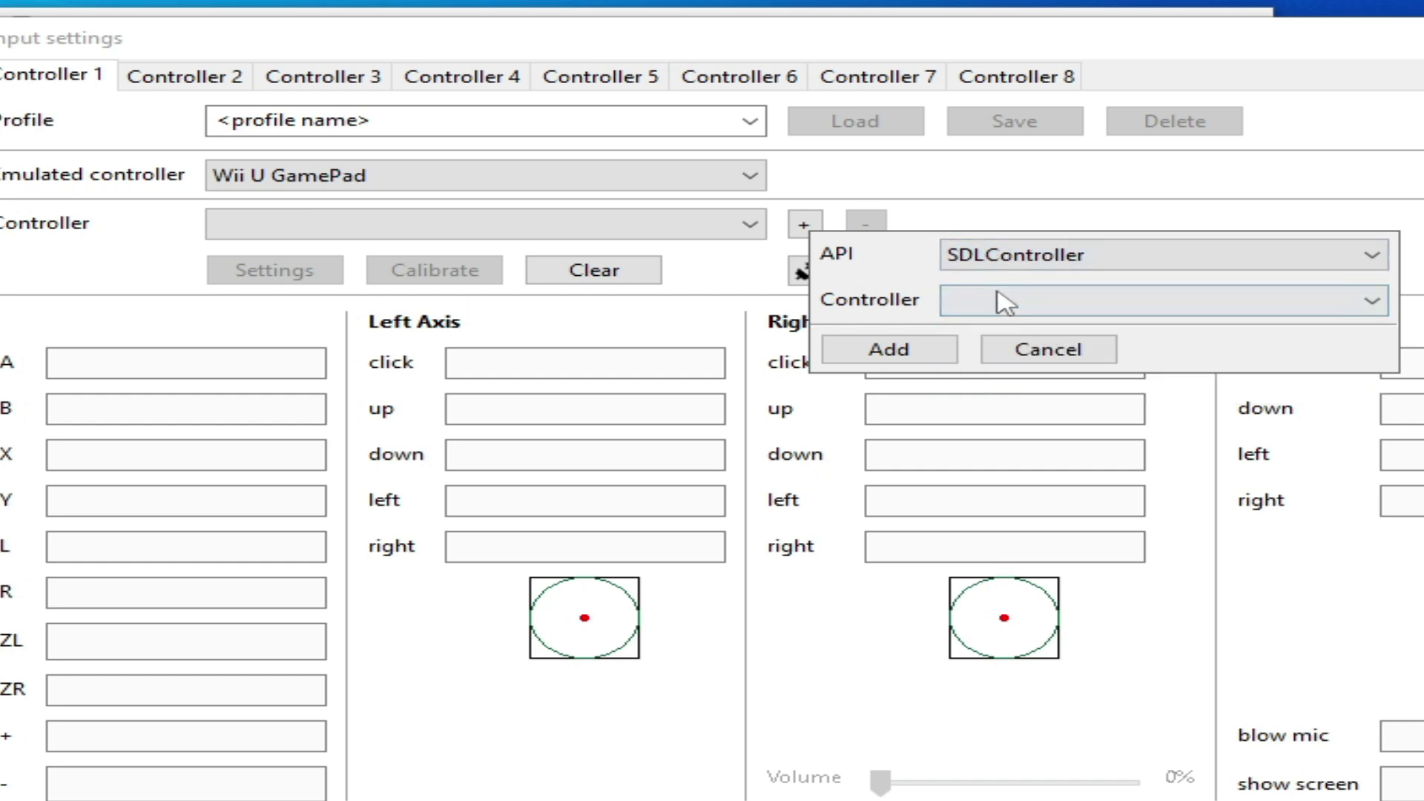
pyautogui.click(1007, 300)
pyautogui.click(1040, 328)
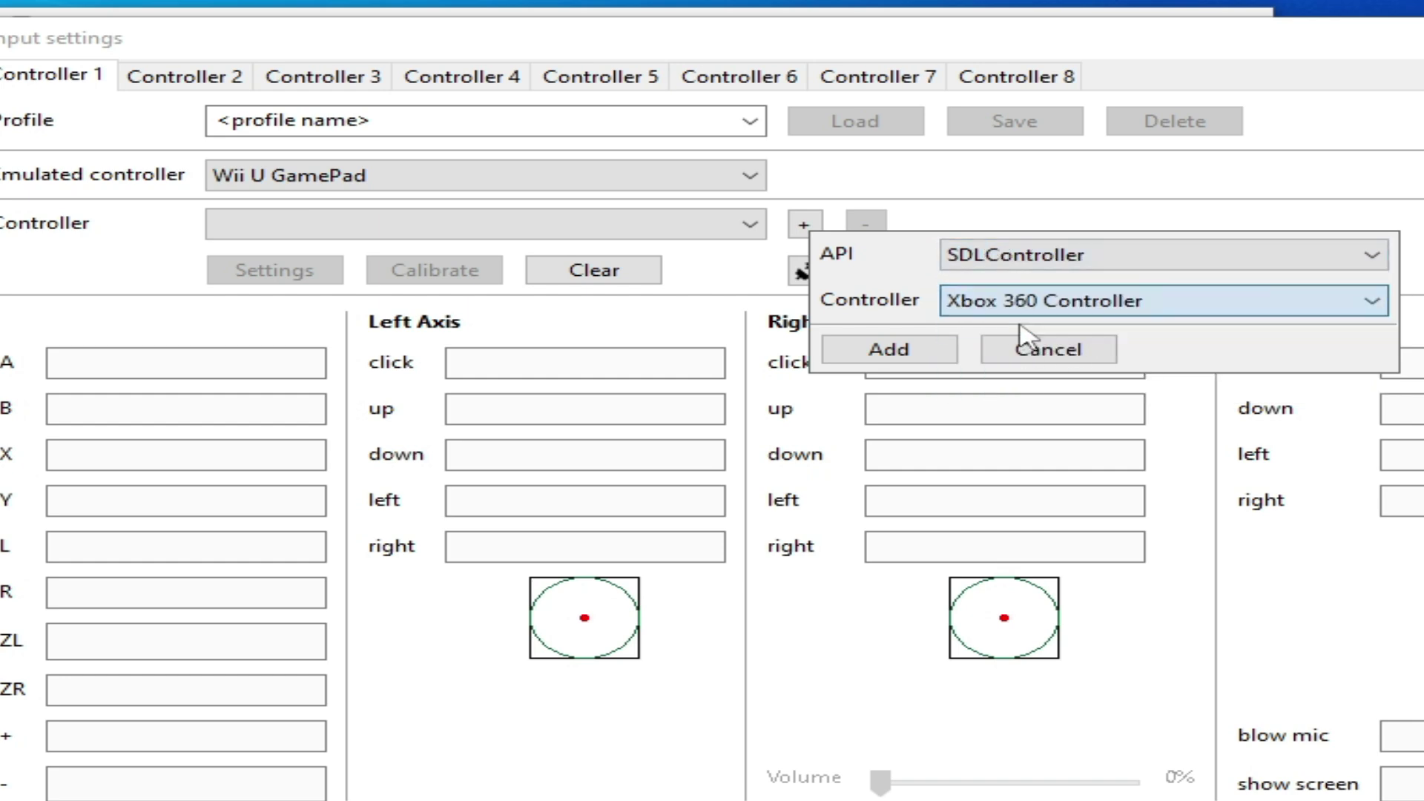
# - Add the SDL Xbox 360 Controller, close Input settings, and open the Cemu folder
pyautogui.click(889, 349)
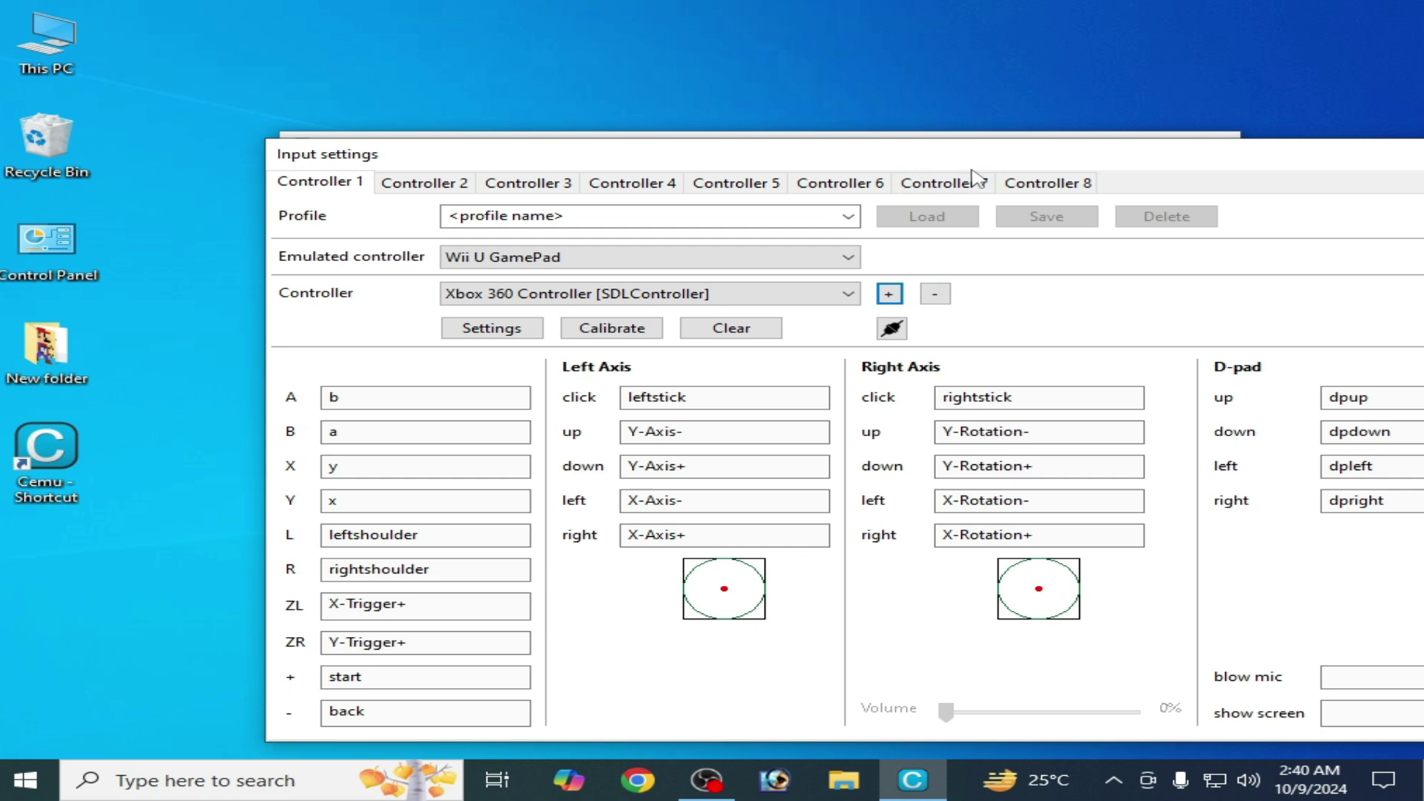
pyautogui.moveTo(977, 162); pyautogui.dragTo(817, 143)
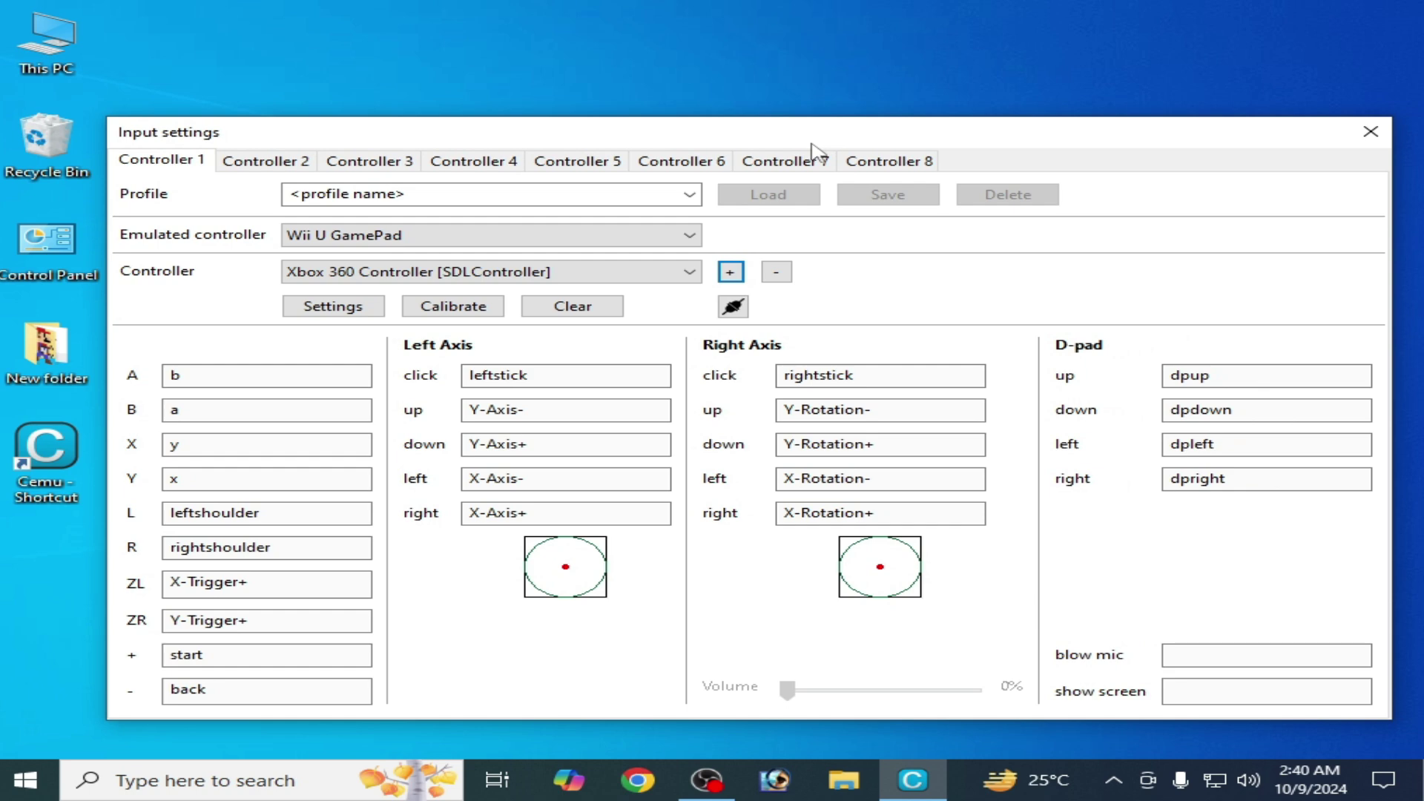
pyautogui.click(1371, 131)
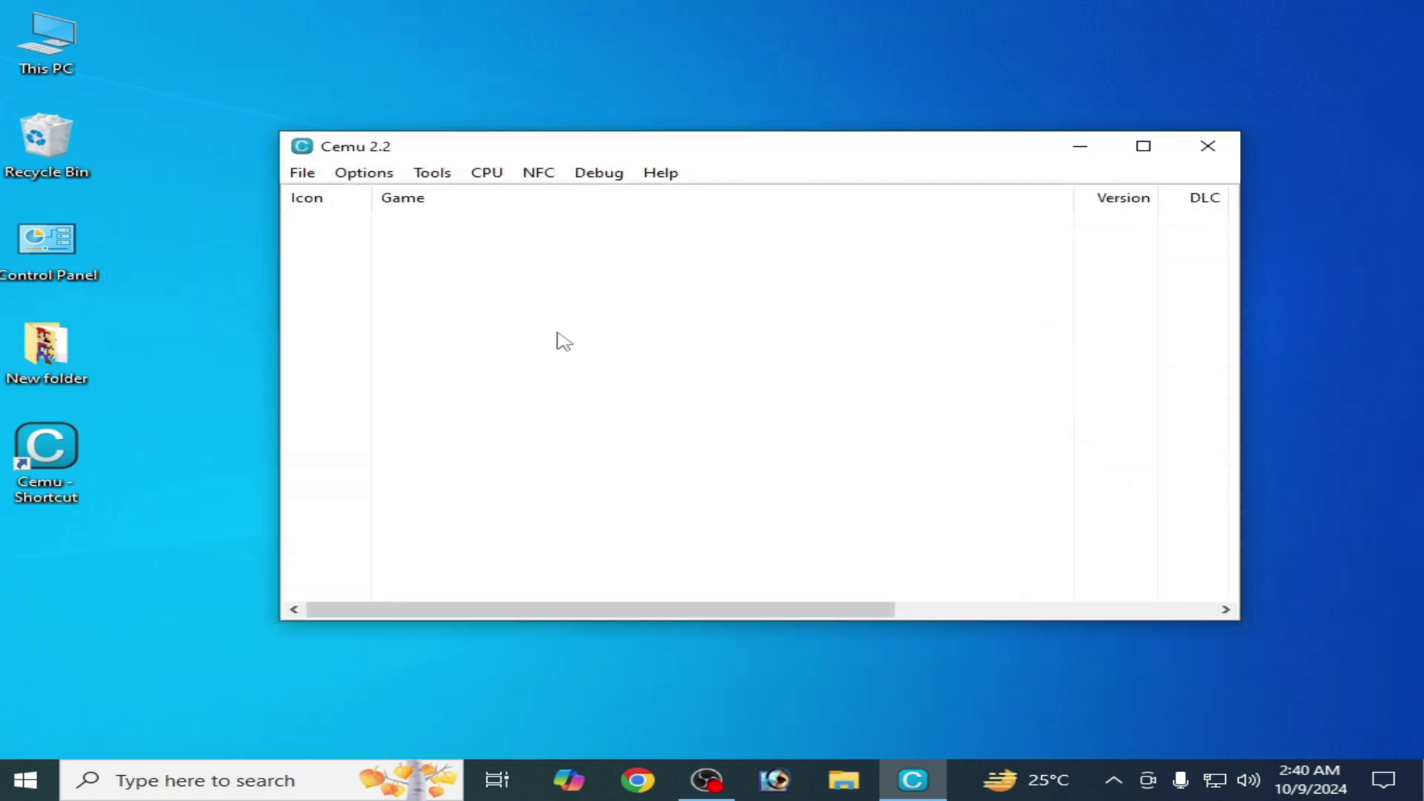
pyautogui.click(303, 172)
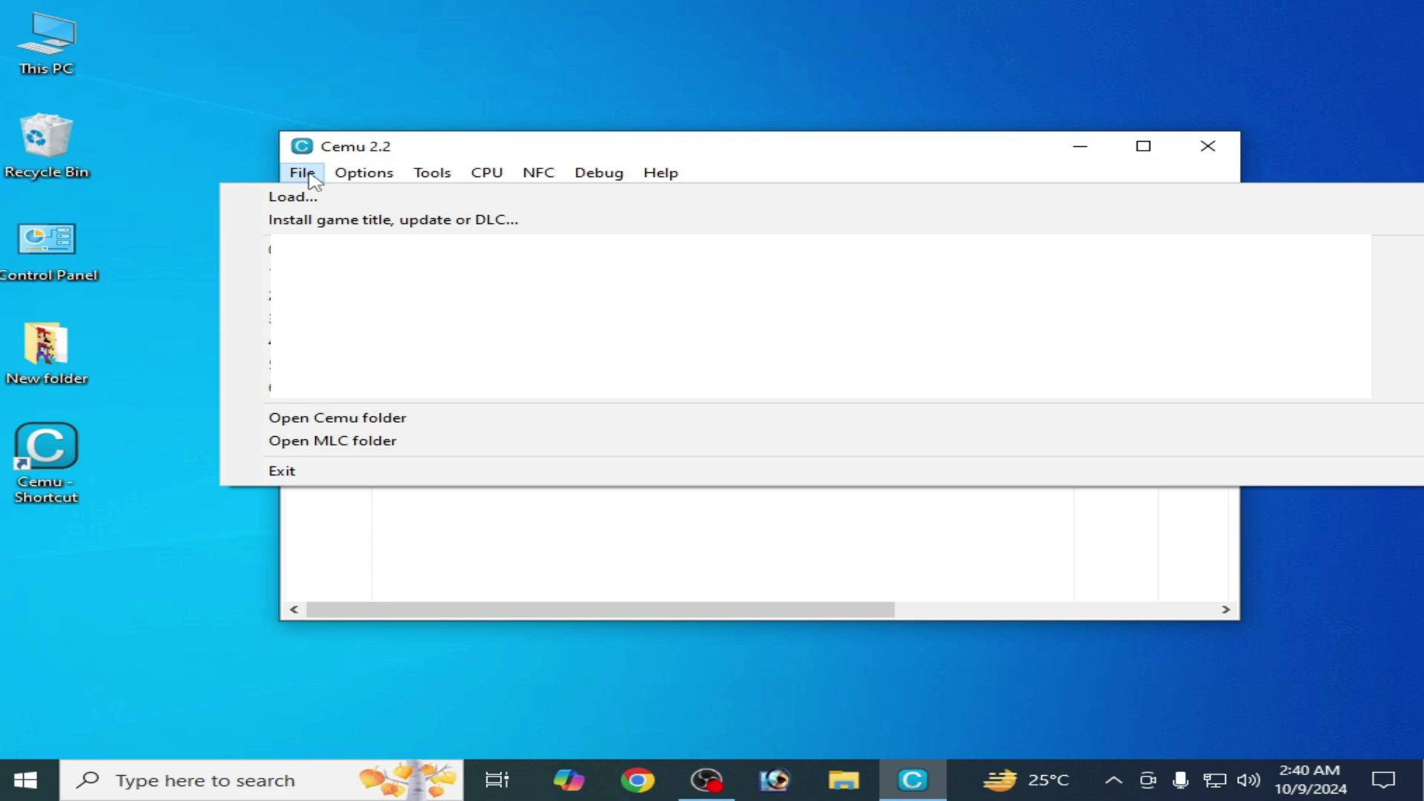
pyautogui.click(337, 417)
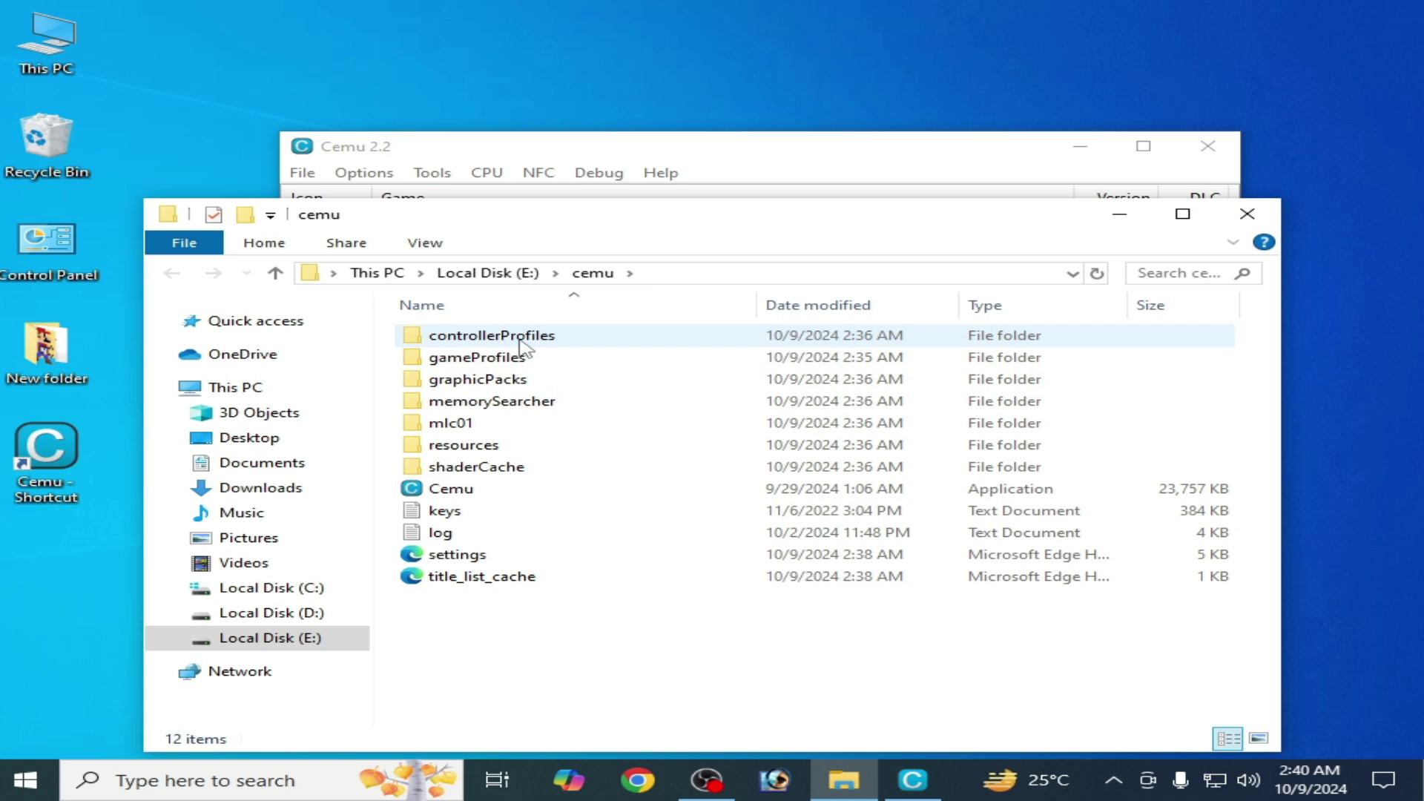
# - Delete the controllerProfiles and gameProfiles folders from the Cemu folder
pyautogui.moveTo(390, 329); pyautogui.dragTo(422, 362)
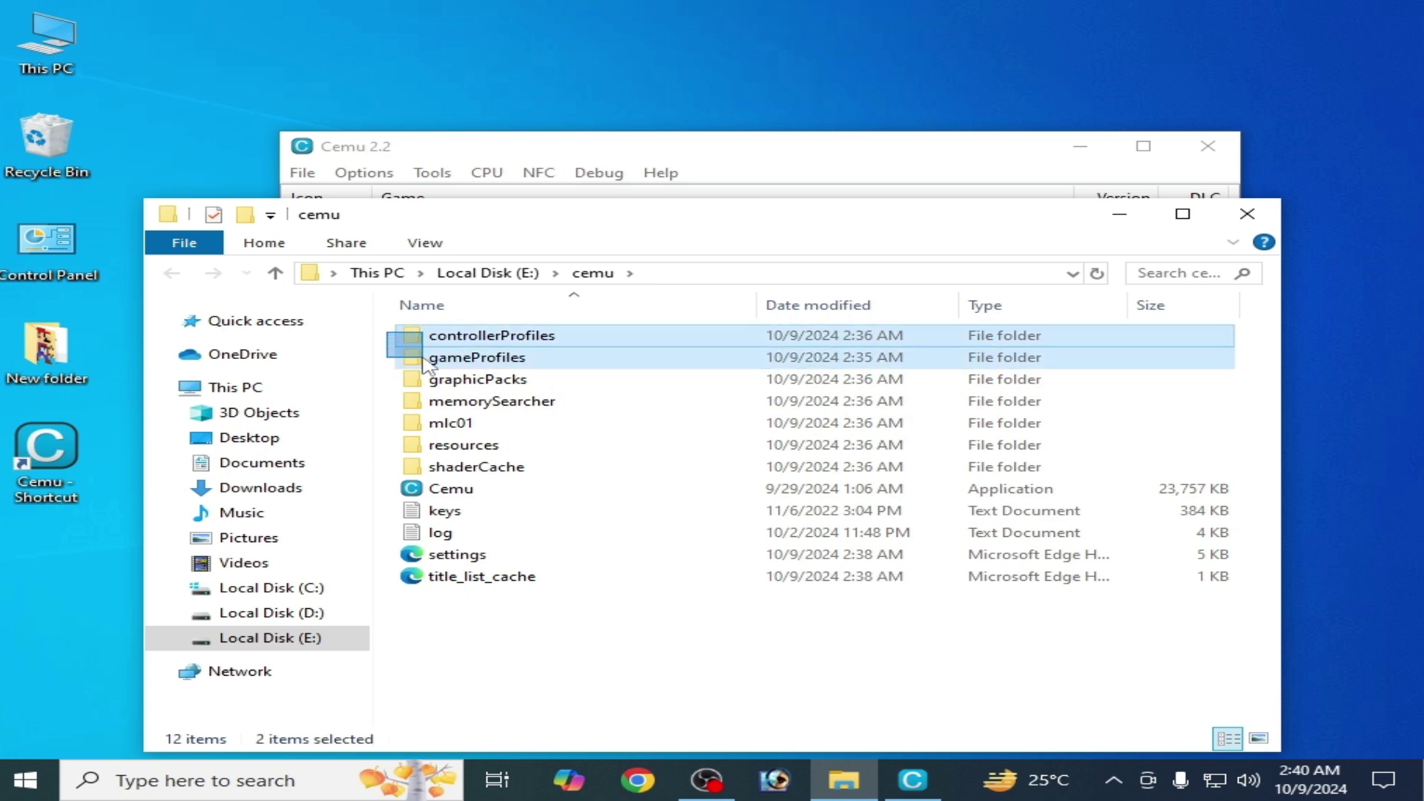
pyautogui.rightClick(426, 361)
pyautogui.click(499, 685)
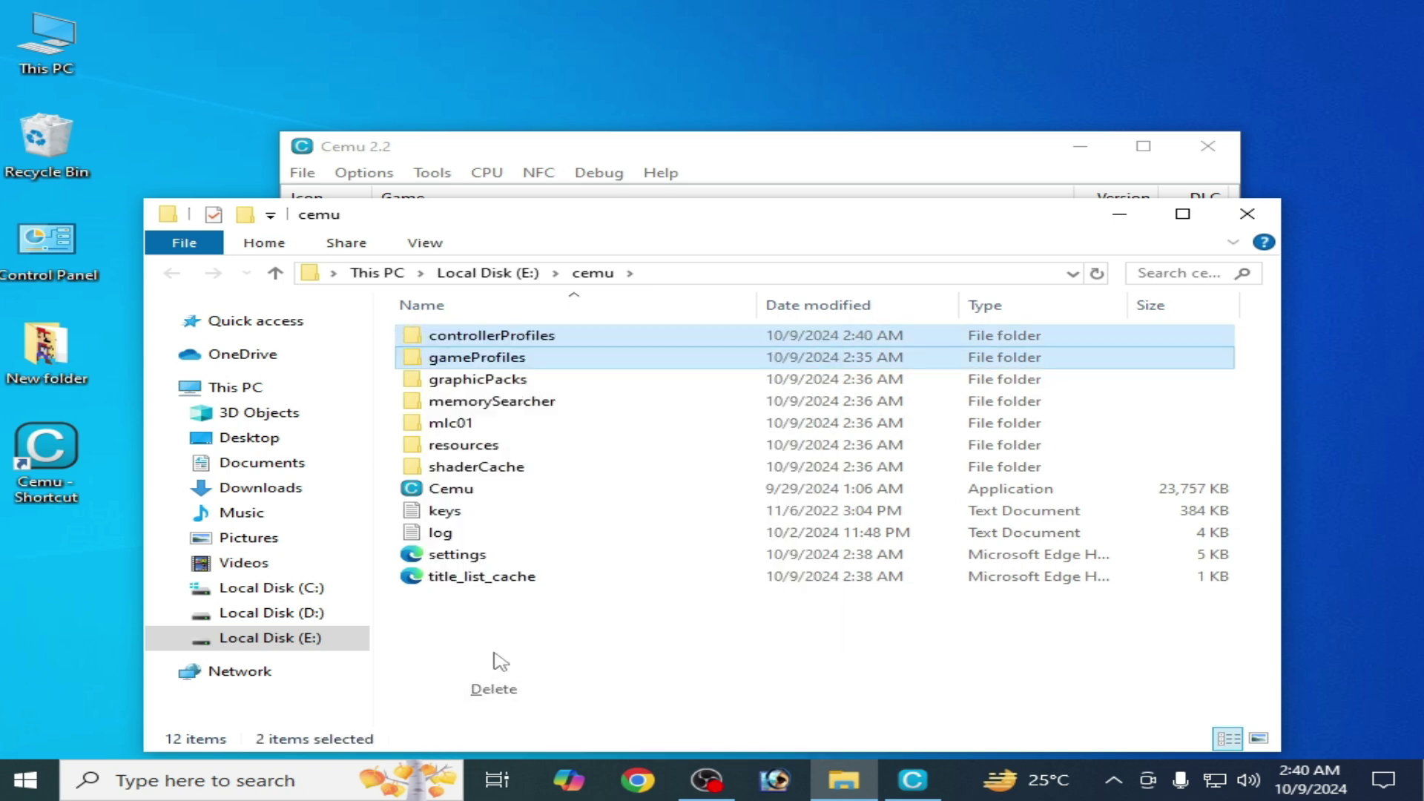
# - Close File Explorer and Cemu, relaunch Cemu from its desktop shortcut, and move its window right
pyautogui.click(1246, 214)
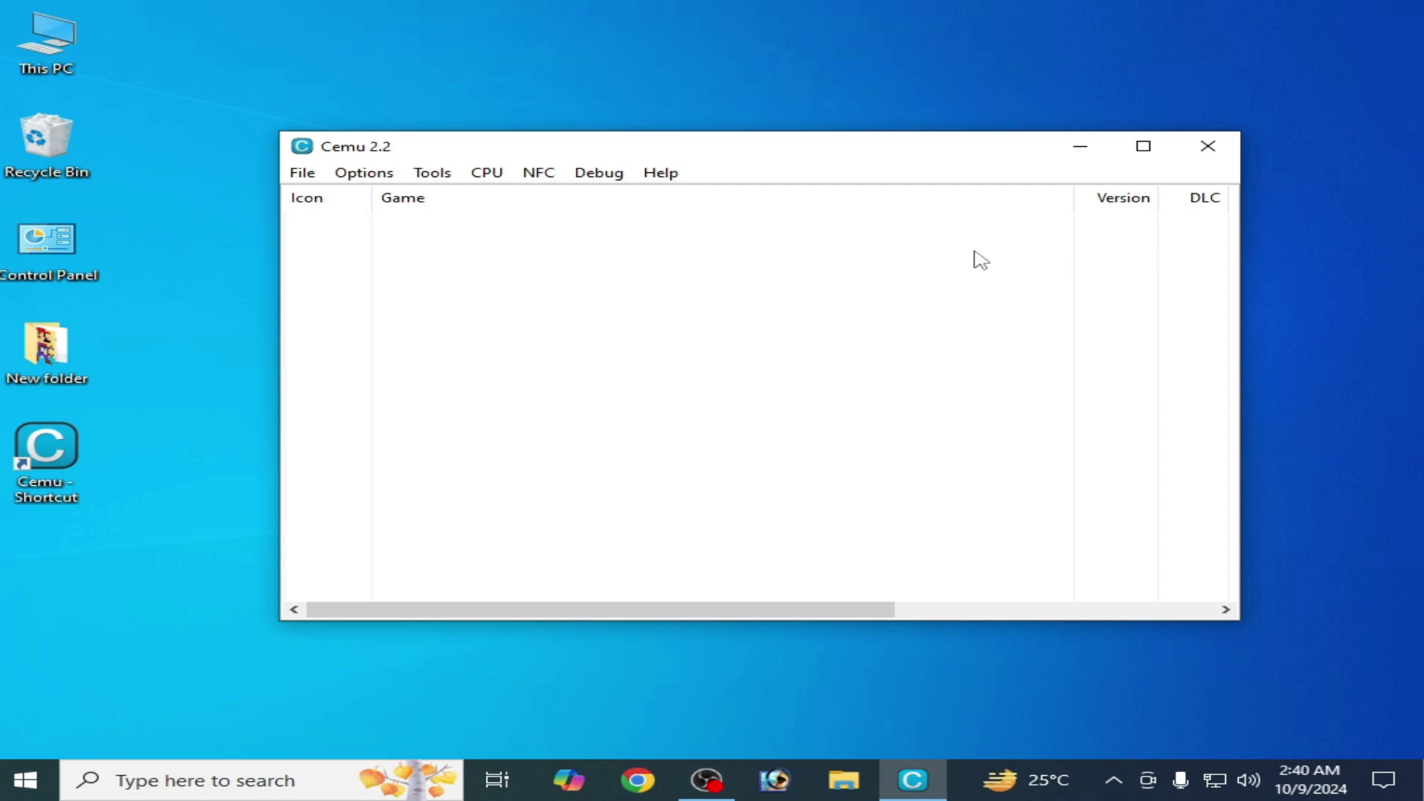
pyautogui.click(1207, 146)
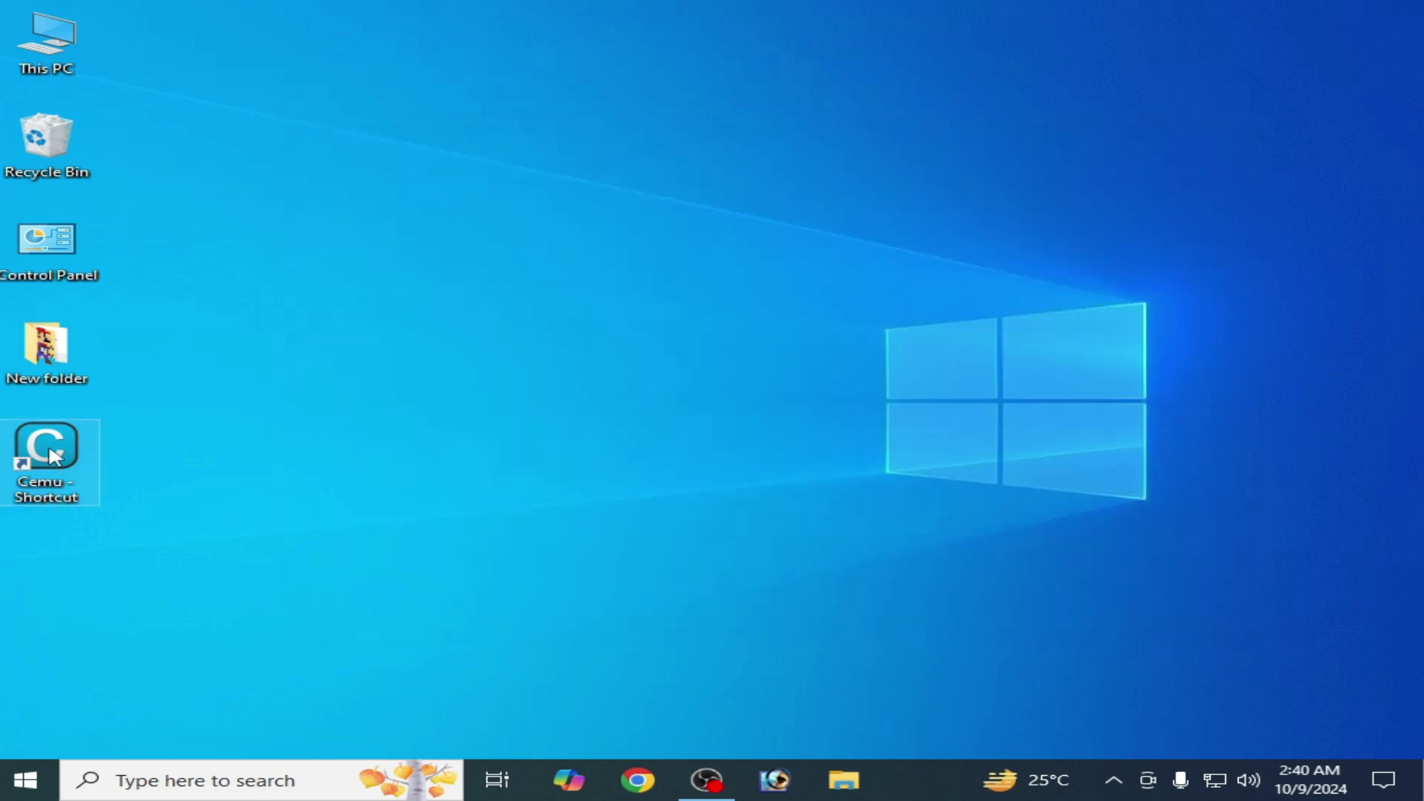
pyautogui.rightClick(53, 453)
pyautogui.click(111, 270)
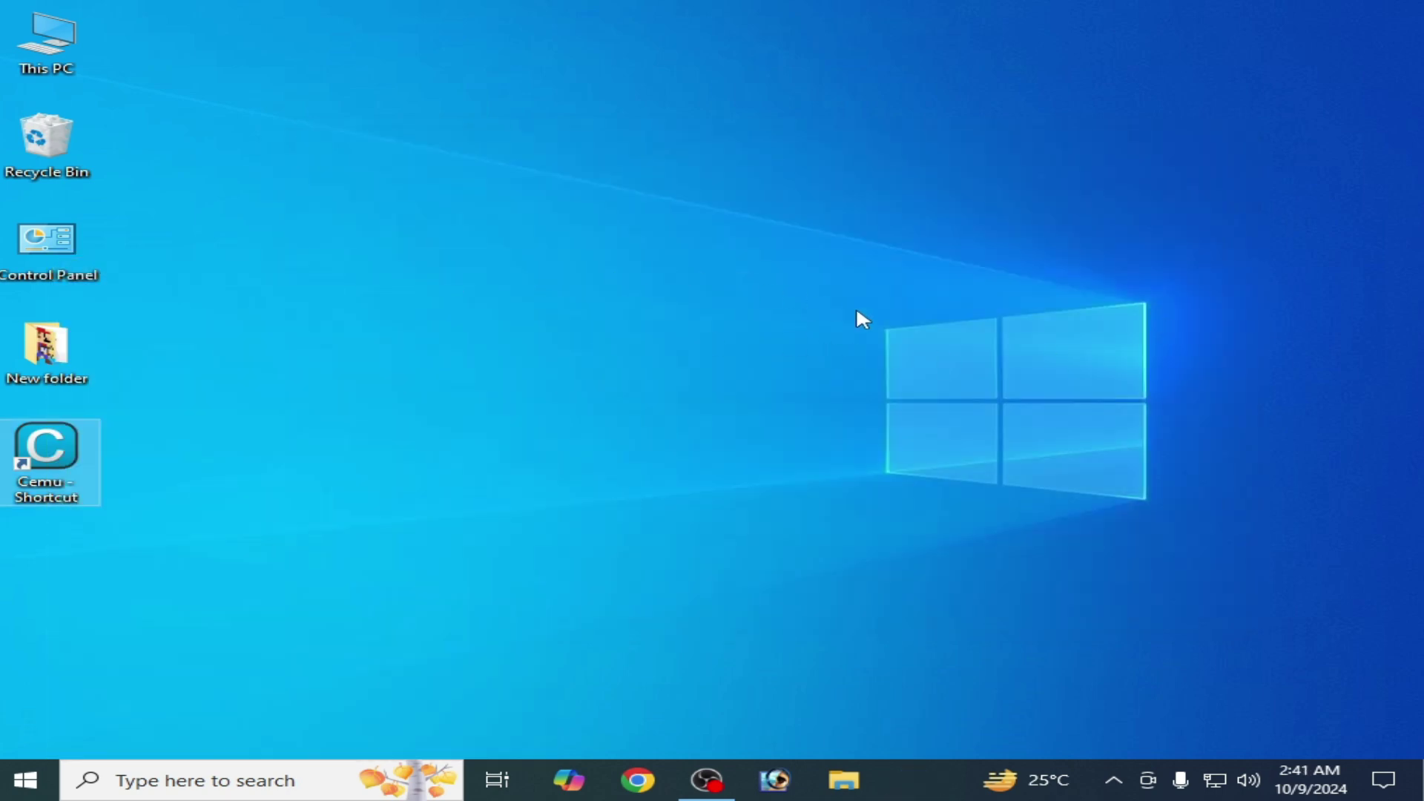
pyautogui.moveTo(140, 66)
pyautogui.mouseDown()
pyautogui.moveTo(623, 275)
pyautogui.moveTo(574, 142)
pyautogui.mouseUp()
# - Reopen Input settings and set Controller 1 to emulate a Wii U GamePad
pyautogui.click(521, 166)
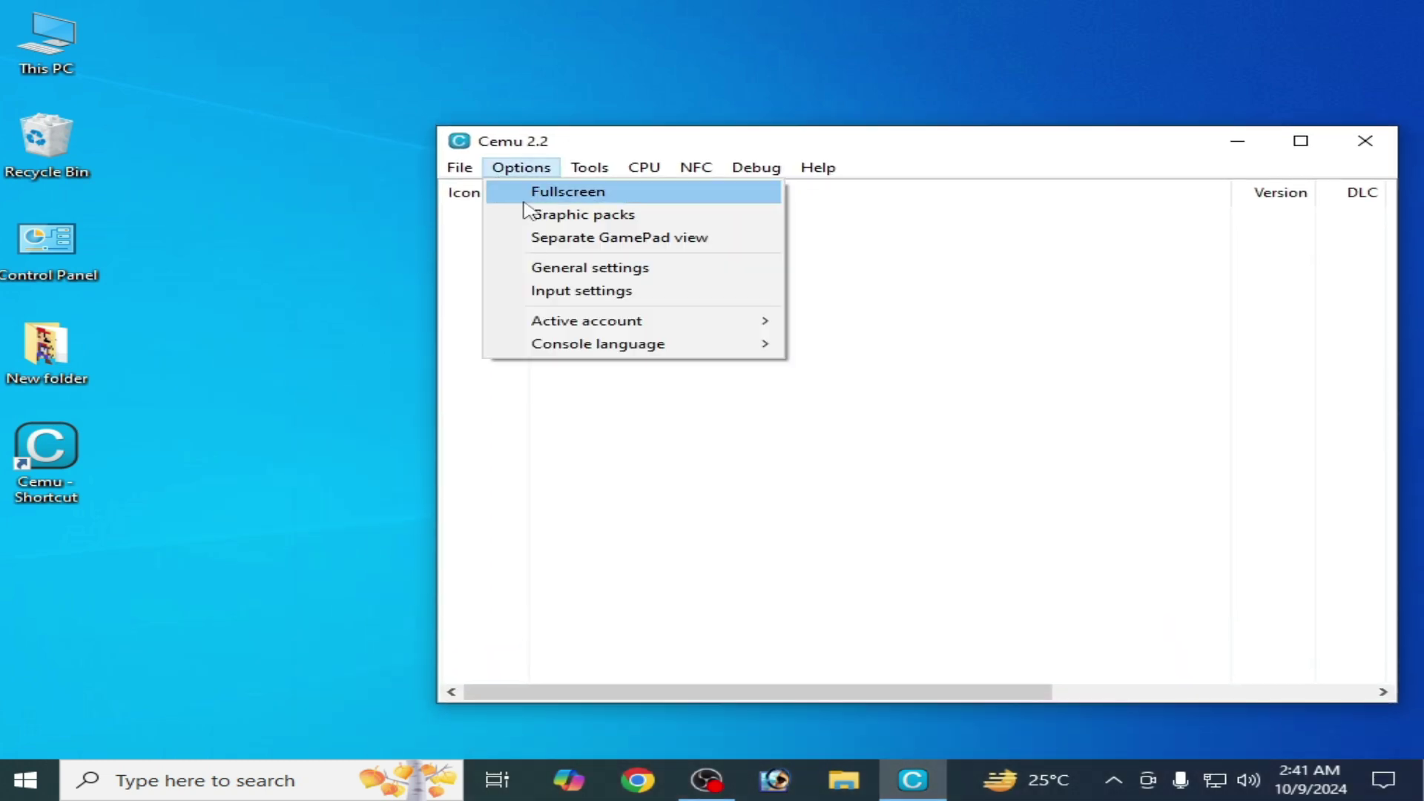
pyautogui.click(578, 291)
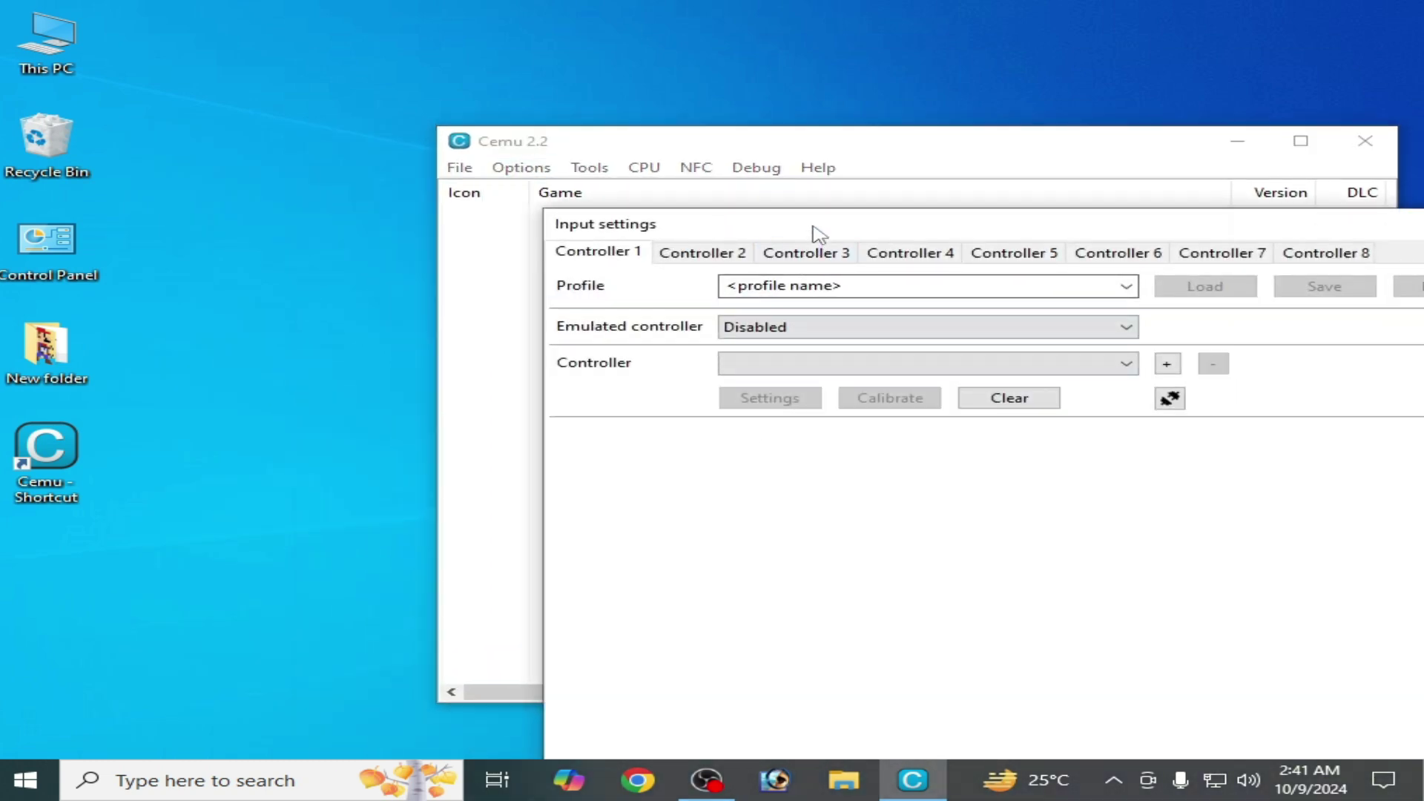
pyautogui.moveTo(818, 227); pyautogui.dragTo(492, 135)
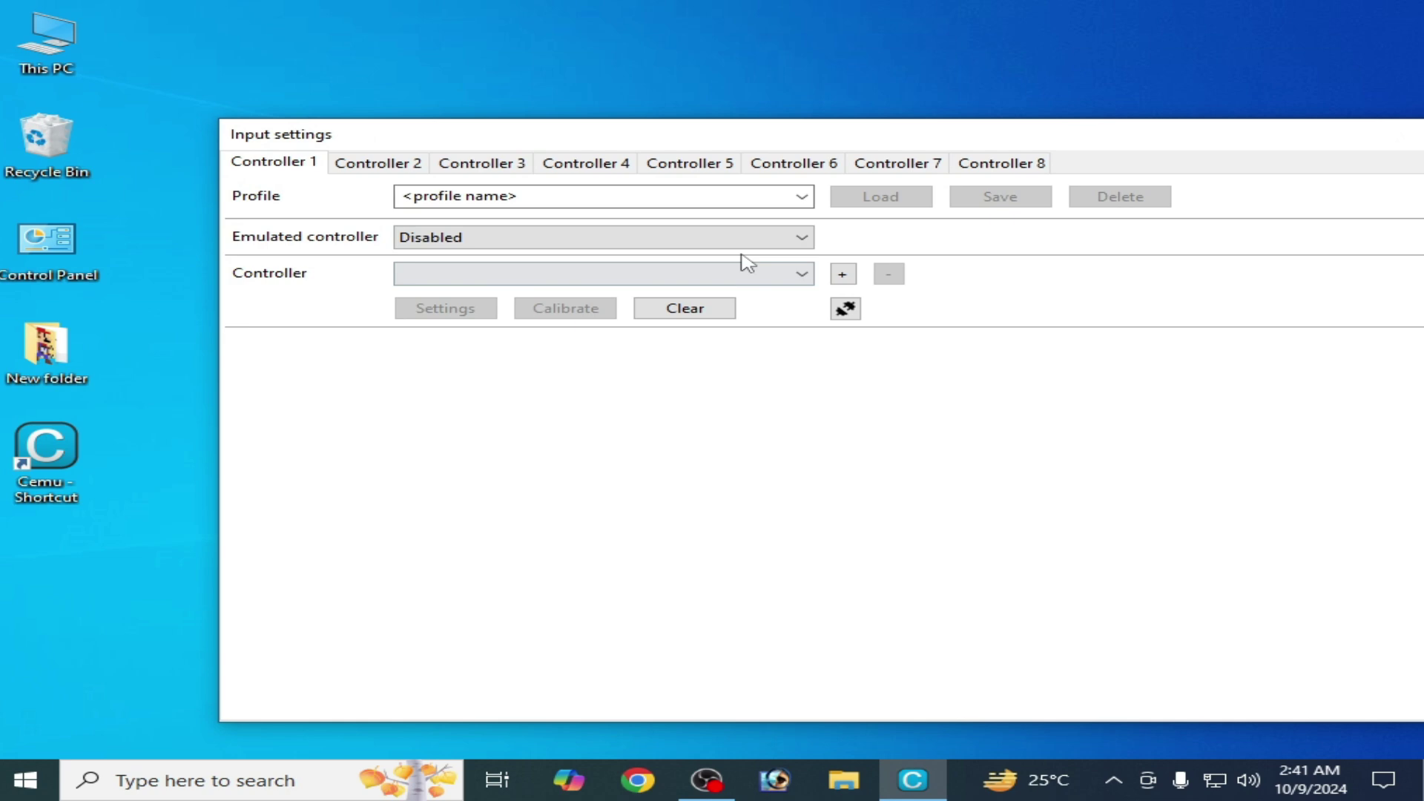
pyautogui.click(746, 237)
pyautogui.click(468, 272)
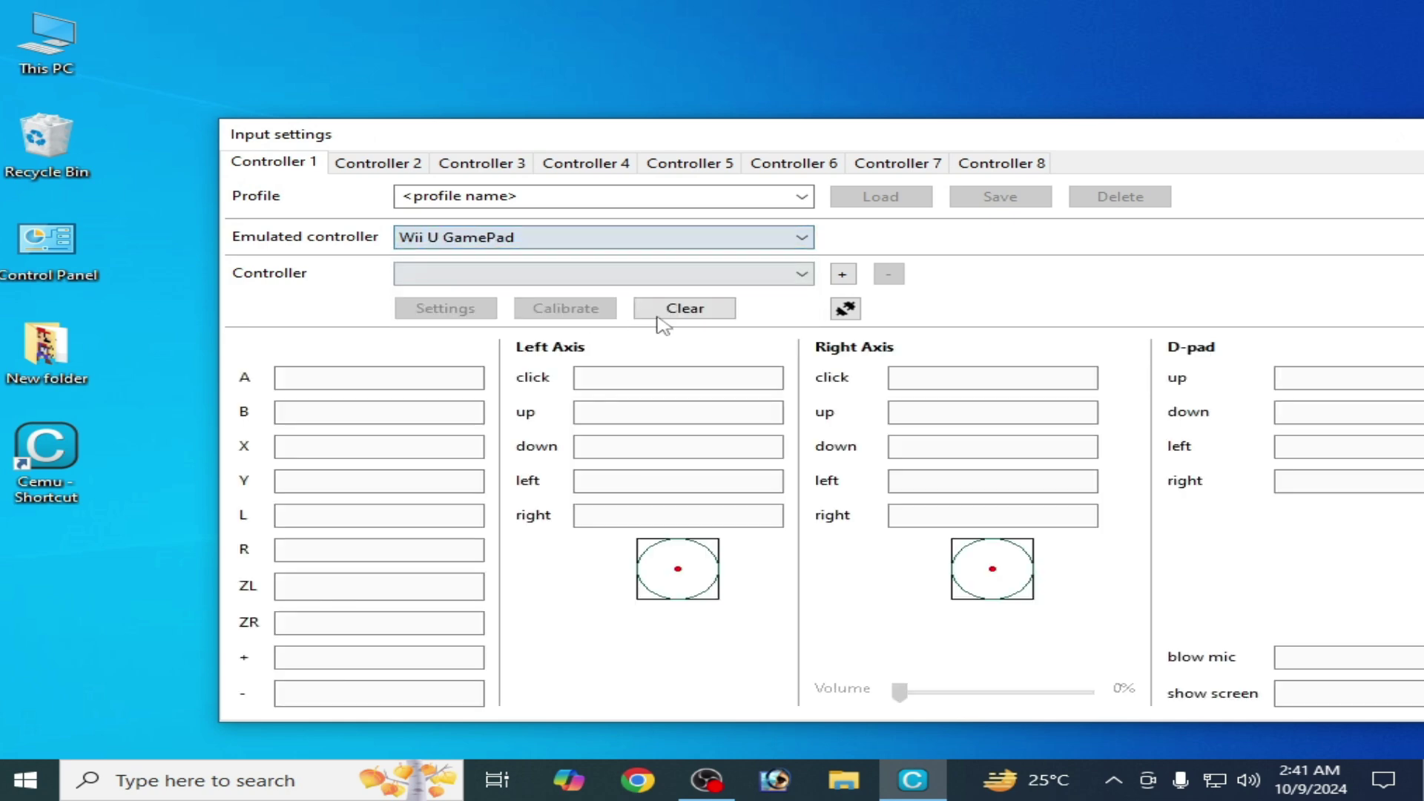
# - Add the Xbox 360 Controller via the SDLController API to Controller 1
pyautogui.click(842, 274)
pyautogui.click(1117, 296)
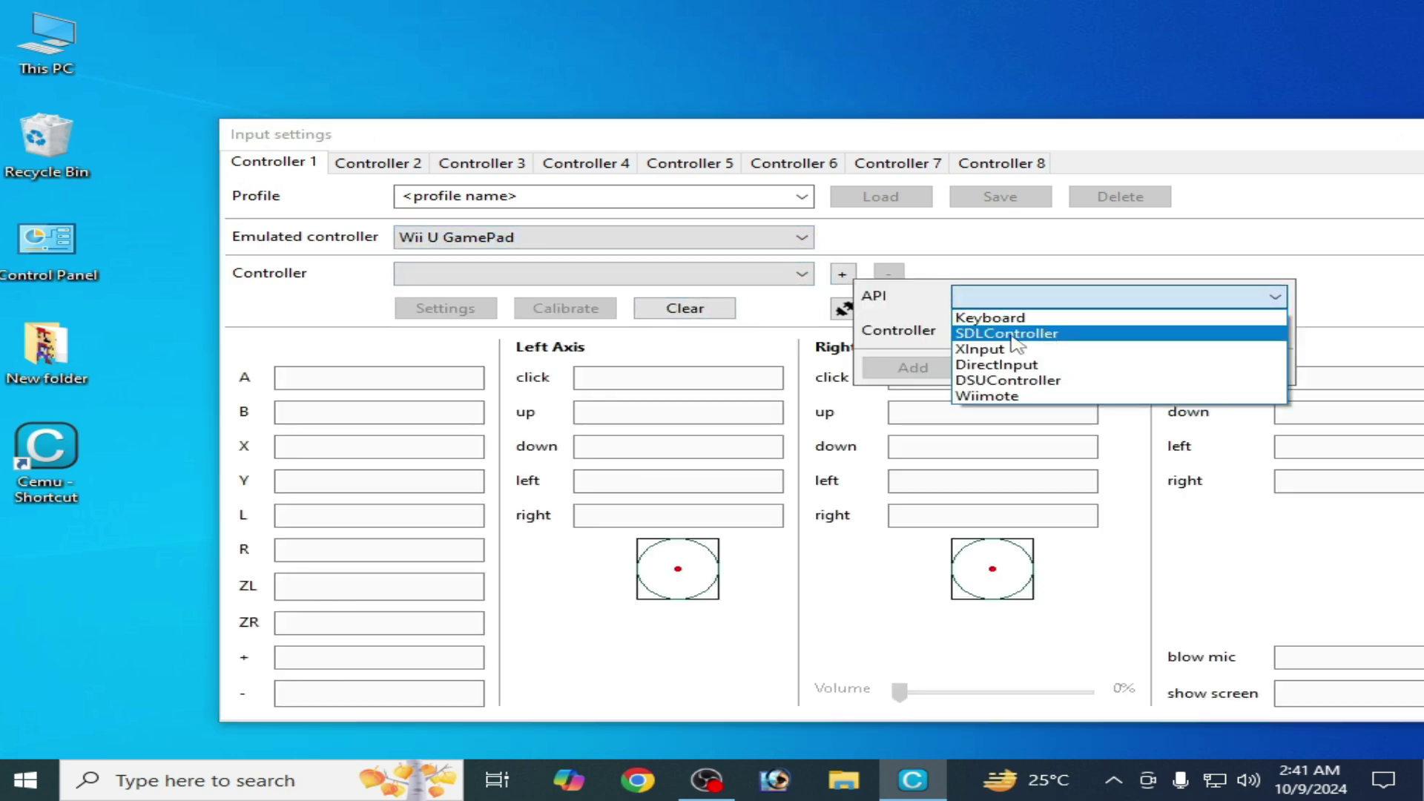
pyautogui.click(1012, 334)
pyautogui.click(1118, 330)
pyautogui.click(1027, 351)
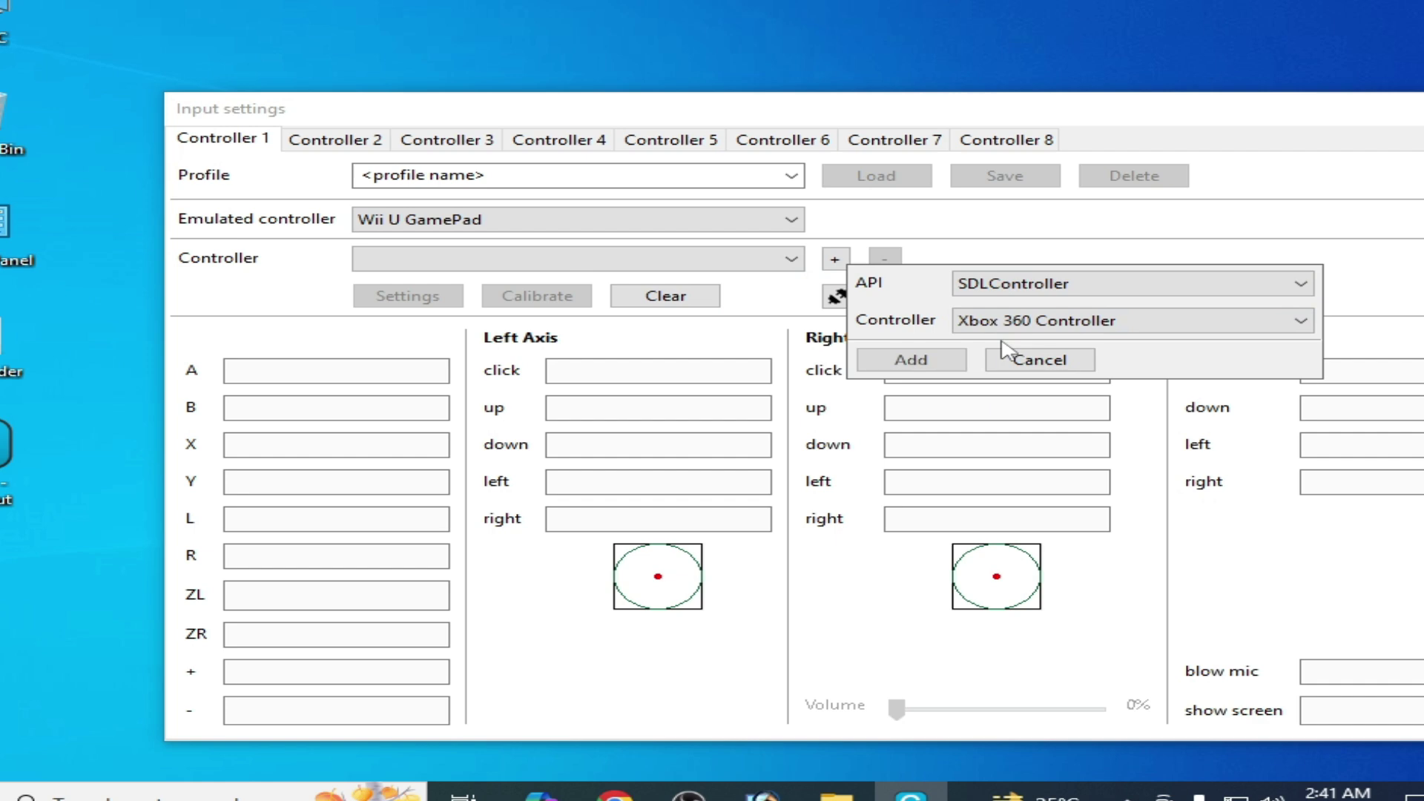
pyautogui.click(913, 368)
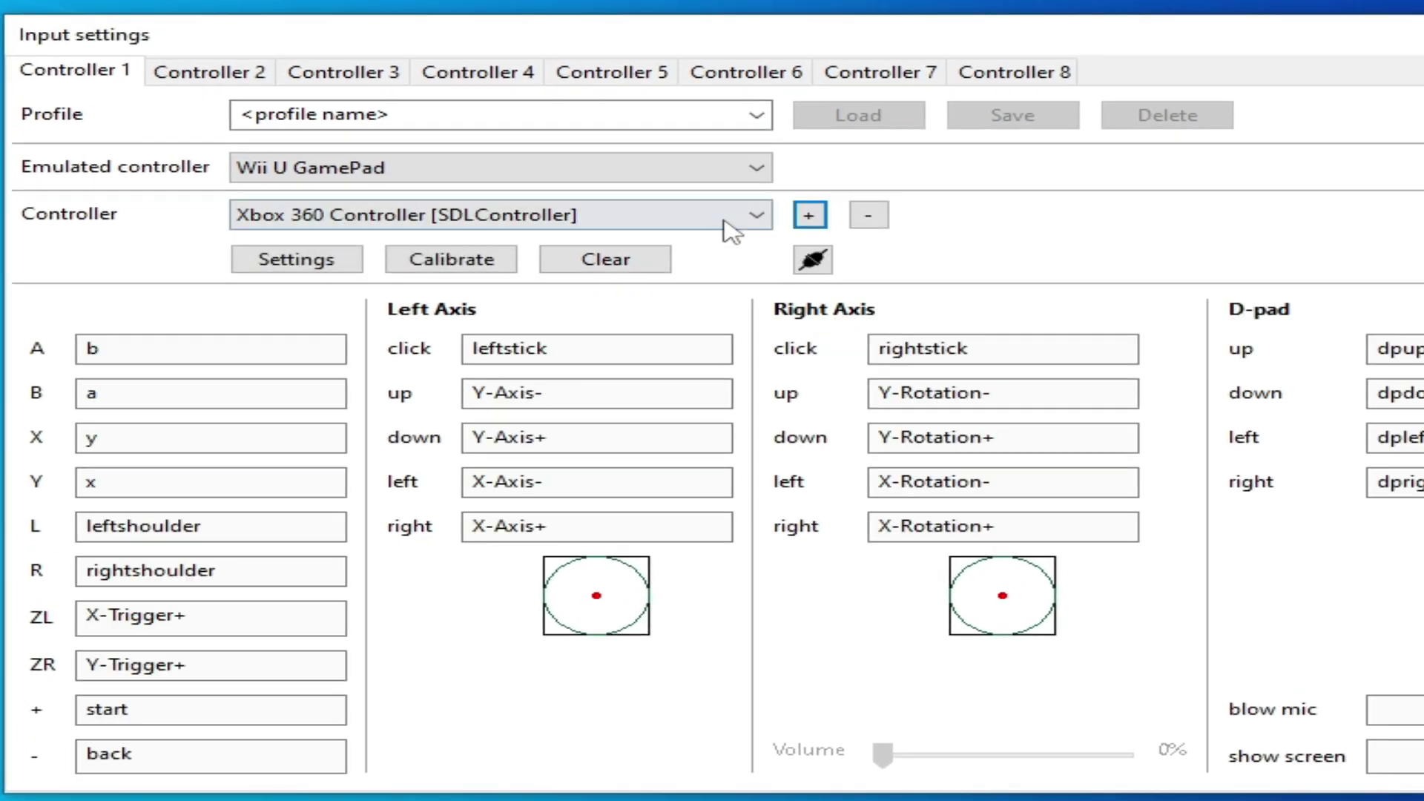
# - Confirm Xbox 360 Controller [SDLController] is selected and inspect the right stick down mapping
pyautogui.click(756, 214)
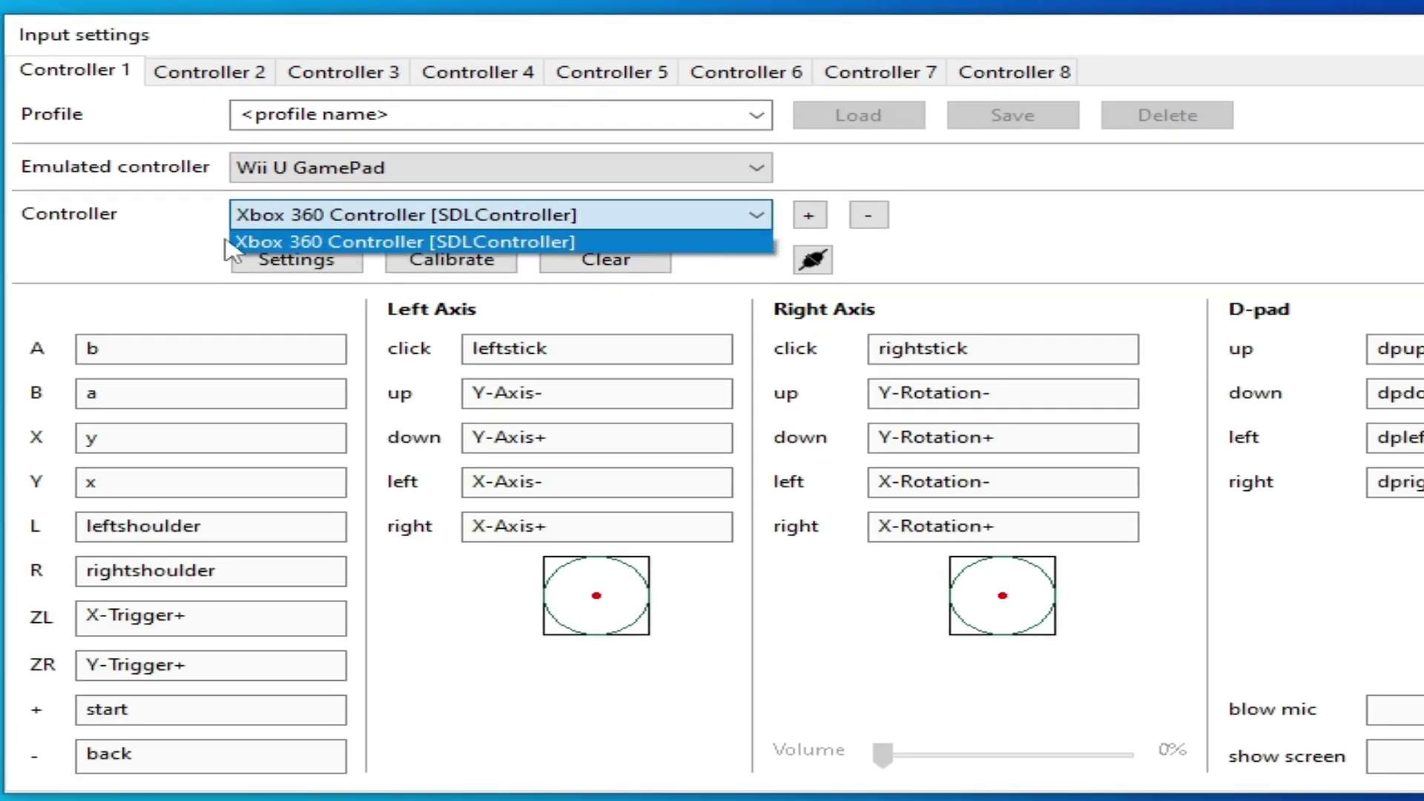
pyautogui.click(511, 240)
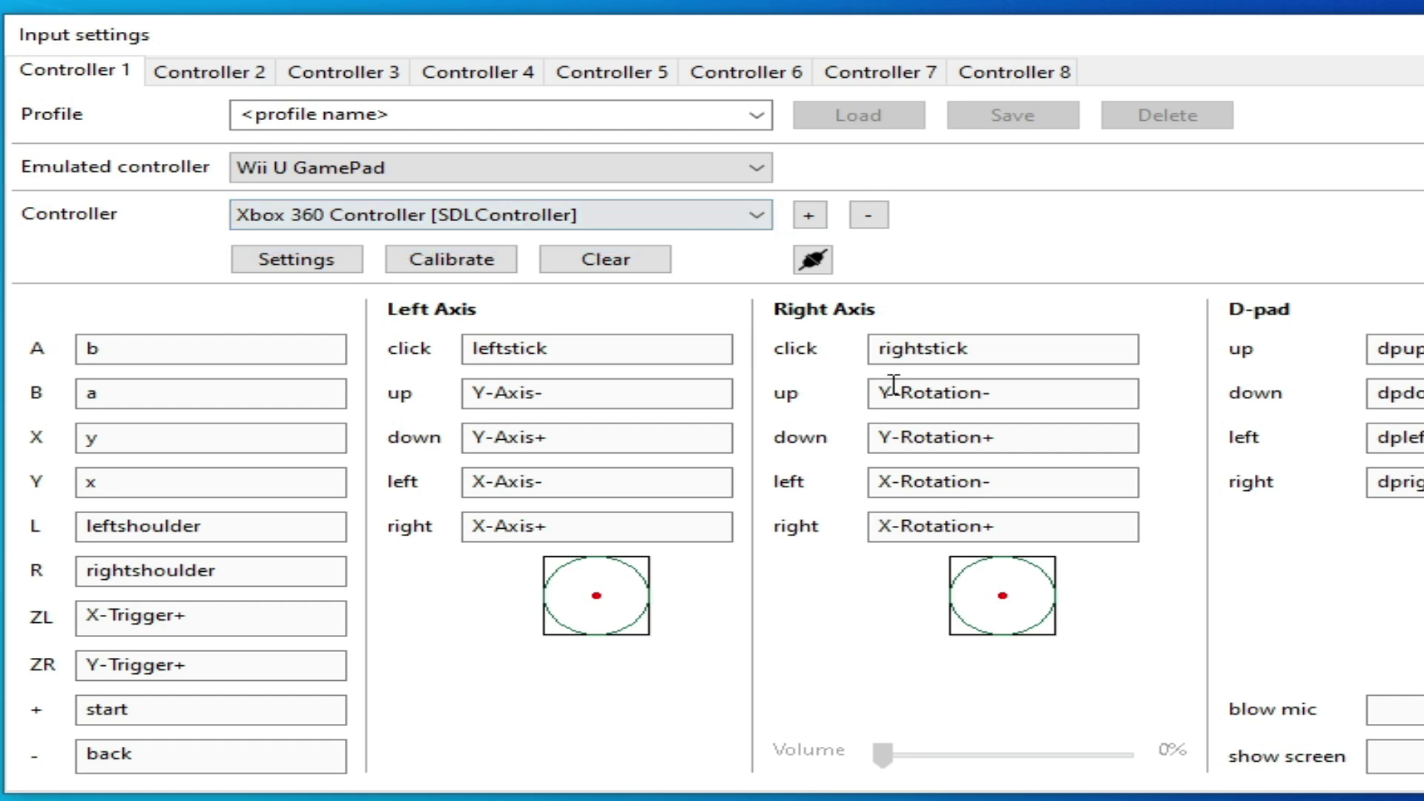
pyautogui.click(901, 437)
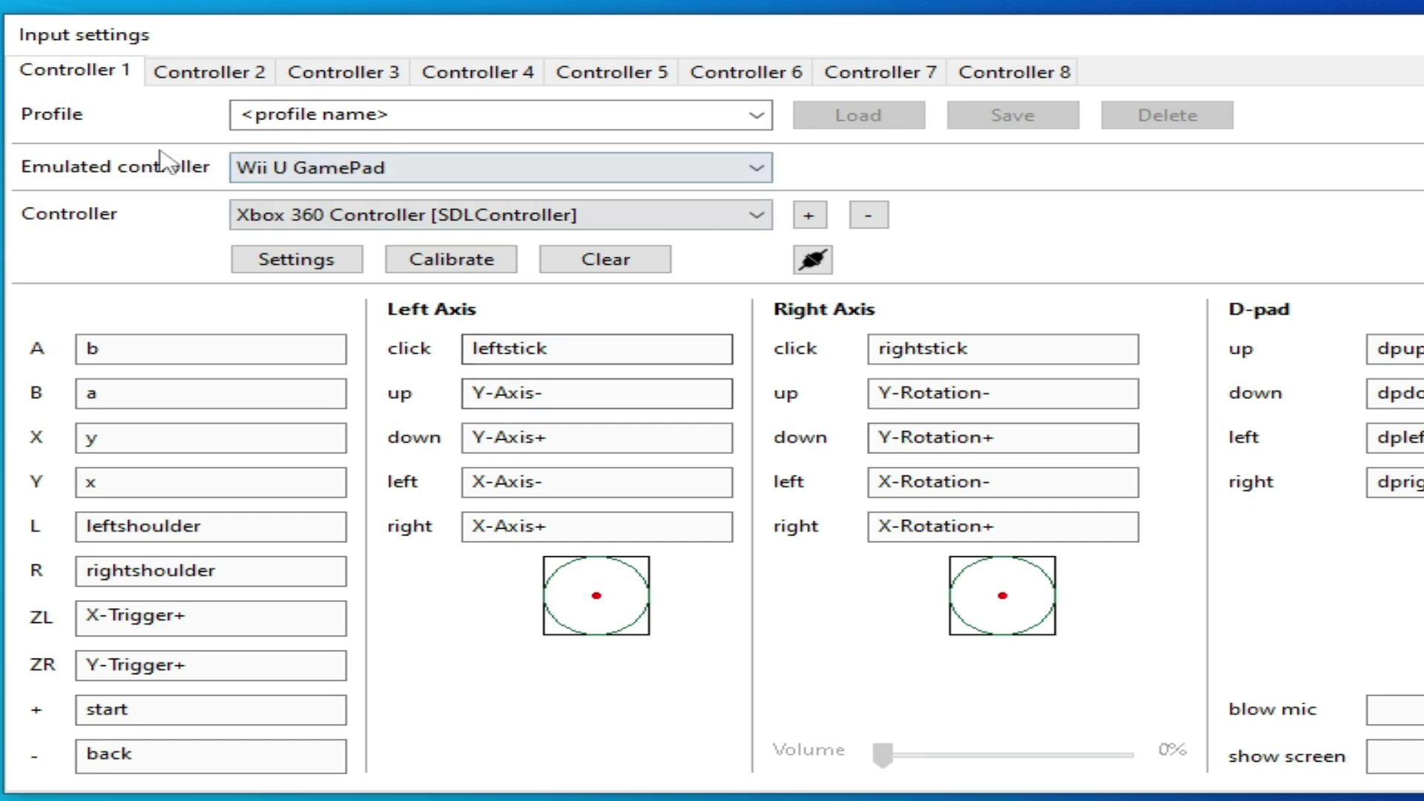
# - Switch Controller 1 between Wii U Pro Controller and Wii U GamePad, ending on Pro Controller
pyautogui.click(456, 173)
pyautogui.click(332, 236)
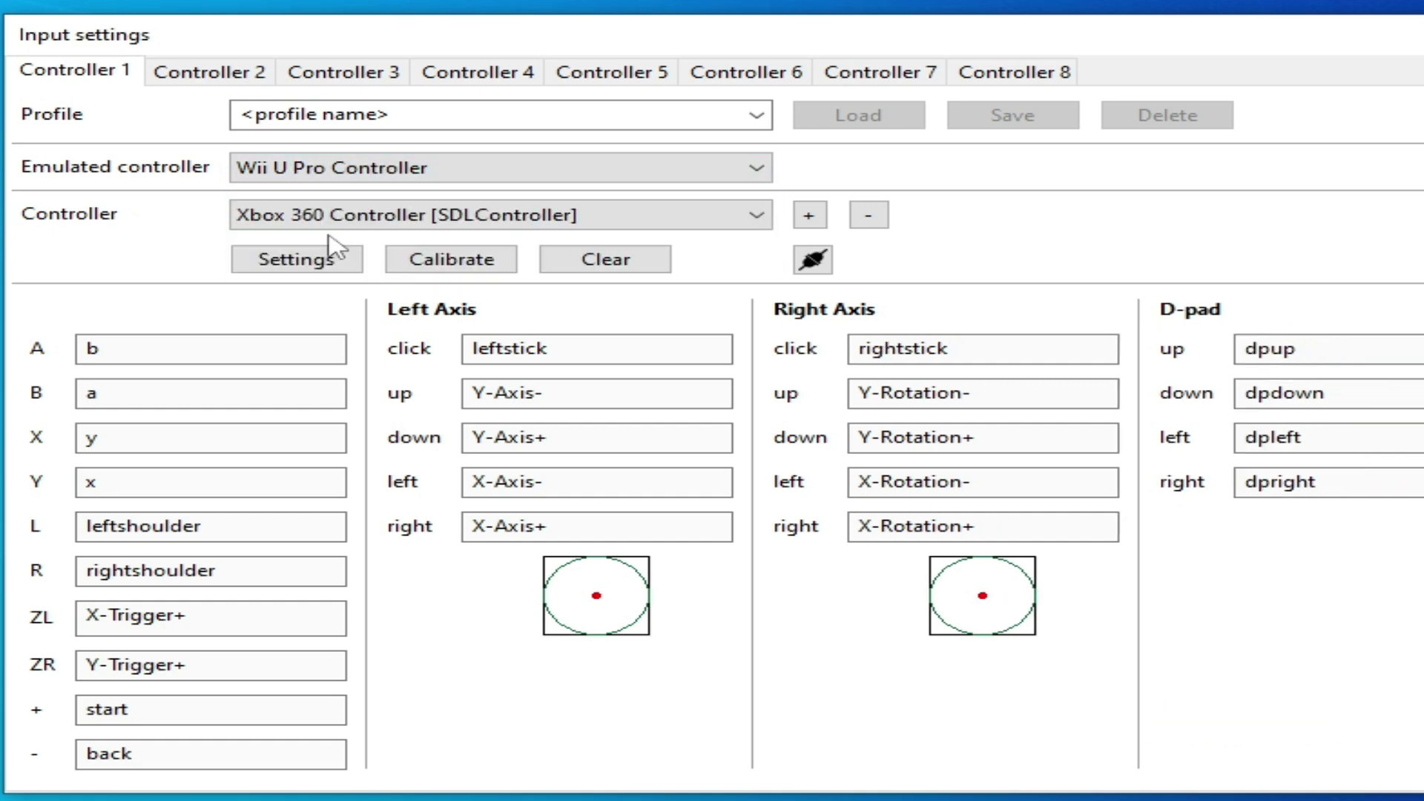
pyautogui.click(410, 174)
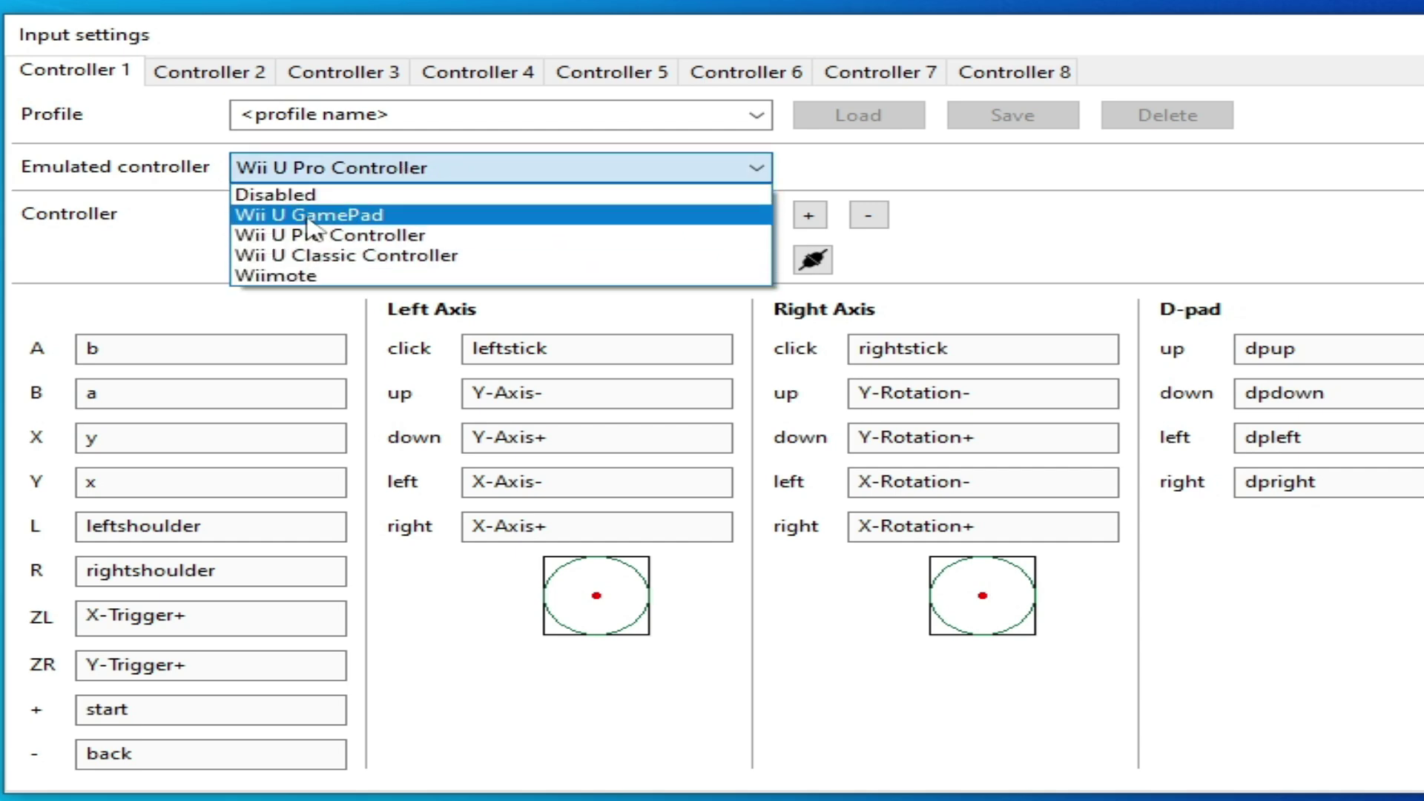
pyautogui.click(335, 209)
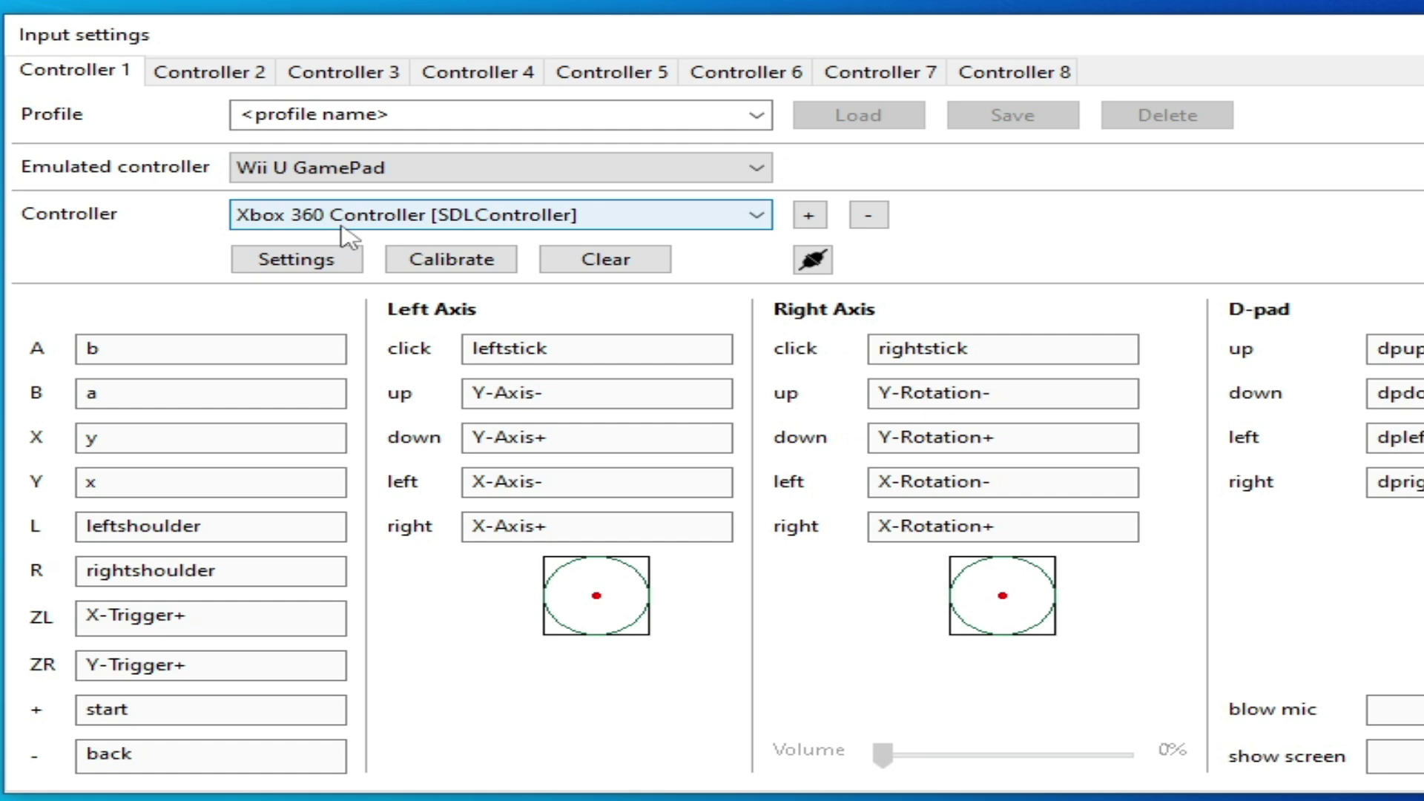
pyautogui.click(501, 167)
pyautogui.click(334, 236)
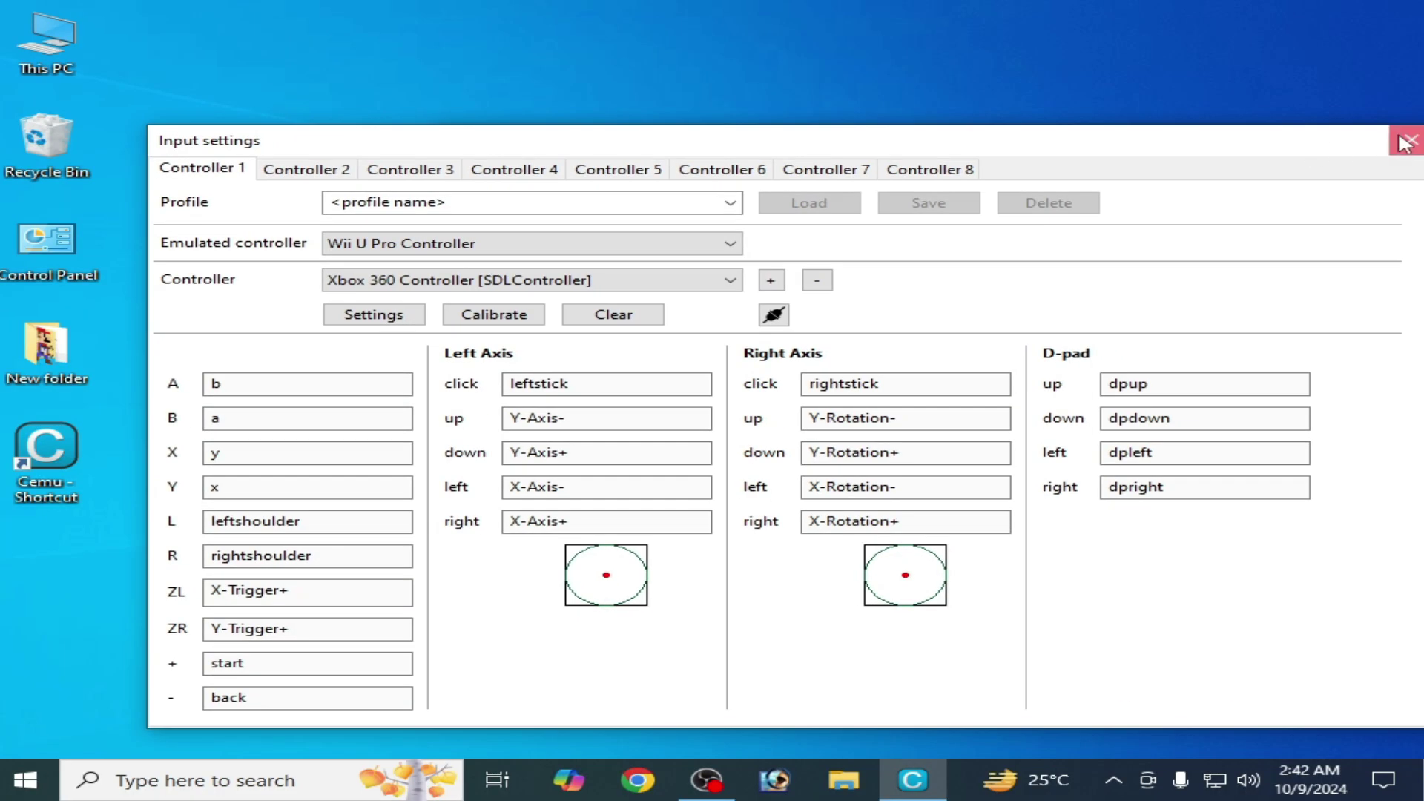
# - Close Input settings with Controller 1 still emulating a Wii U Pro Controller
pyautogui.click(1412, 135)
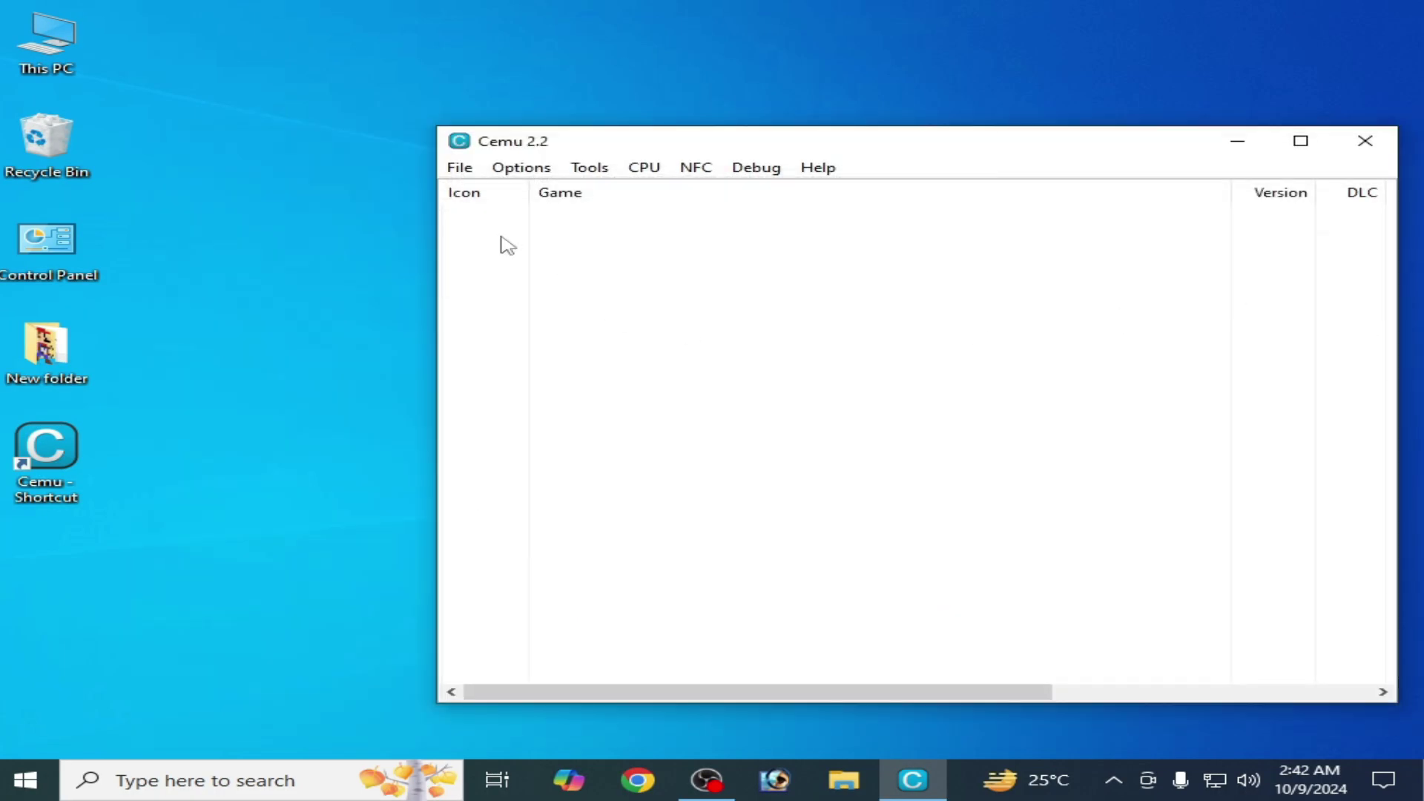
pyautogui.click(520, 167)
pyautogui.click(1052, 385)
# - Reopen Input settings, switch Controller 1 back to Wii U GamePad, and close the dialog
pyautogui.click(520, 167)
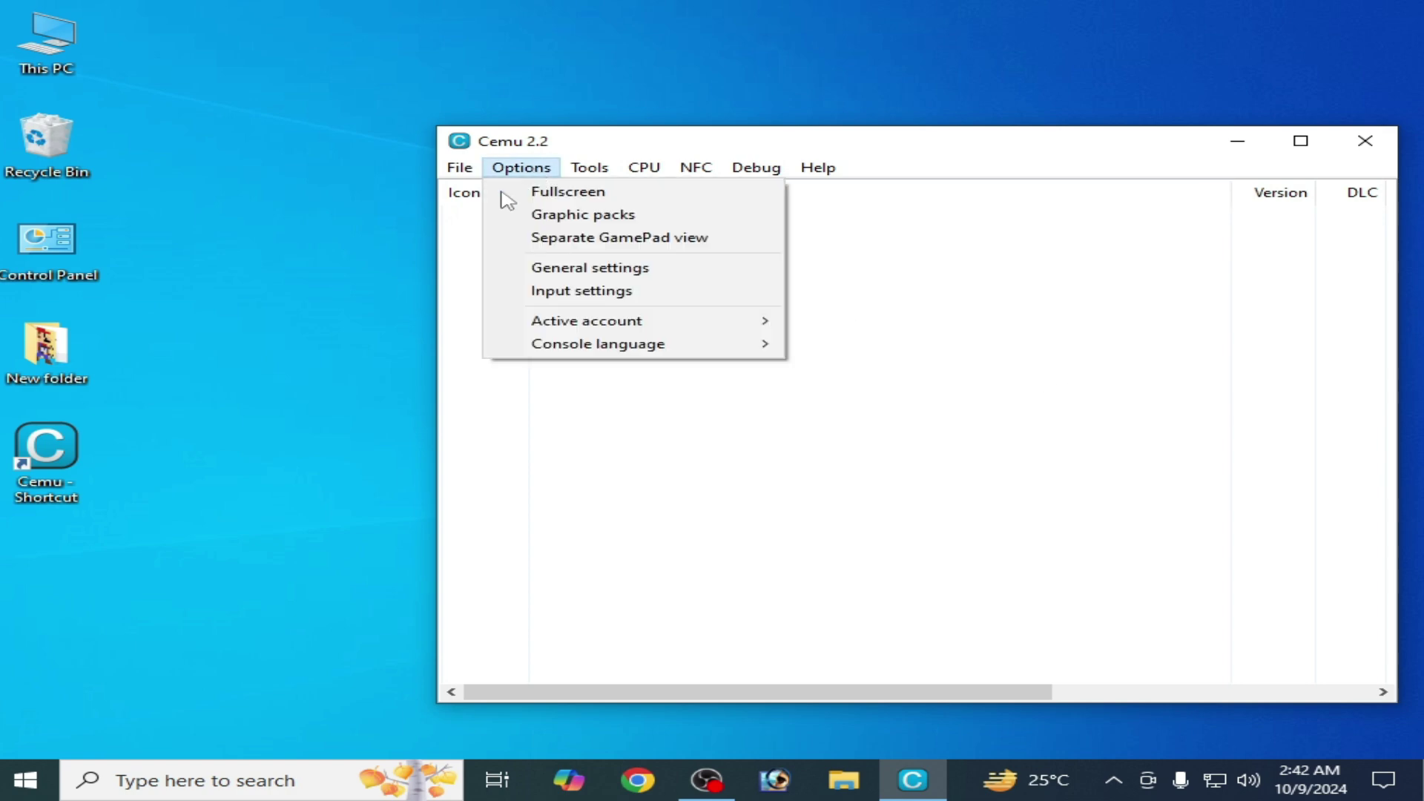
pyautogui.click(567, 292)
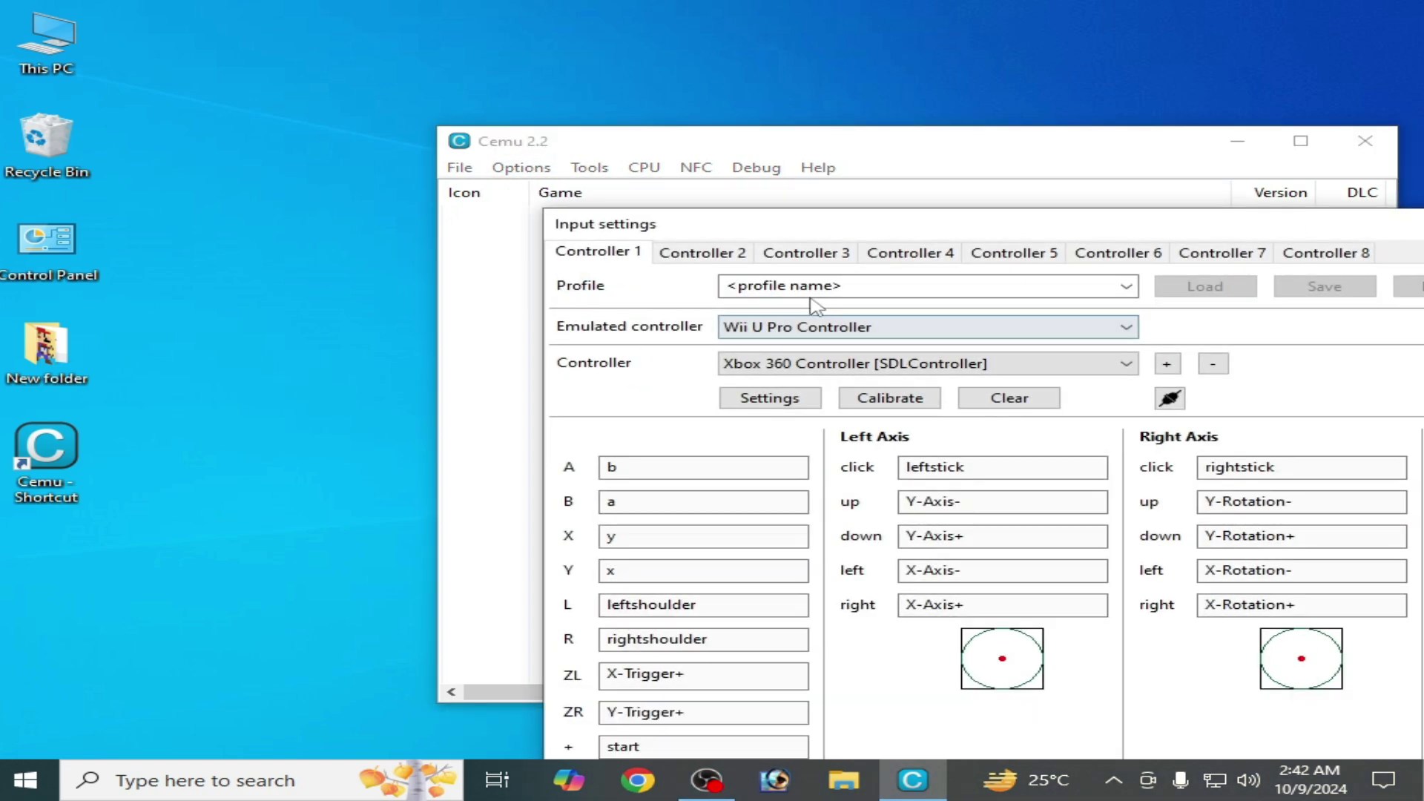
pyautogui.click(860, 327)
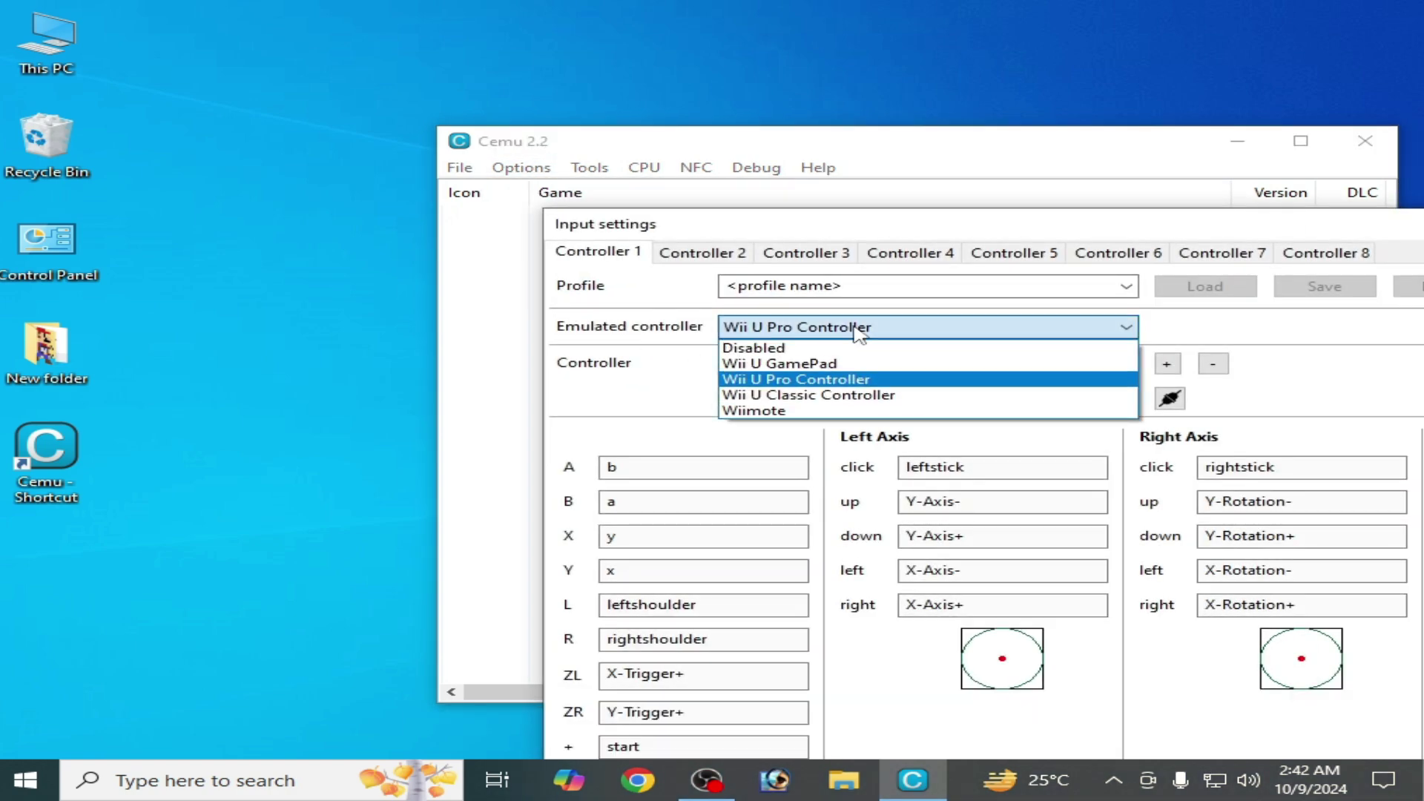
pyautogui.click(779, 367)
pyautogui.moveTo(1113, 224); pyautogui.dragTo(1081, 180)
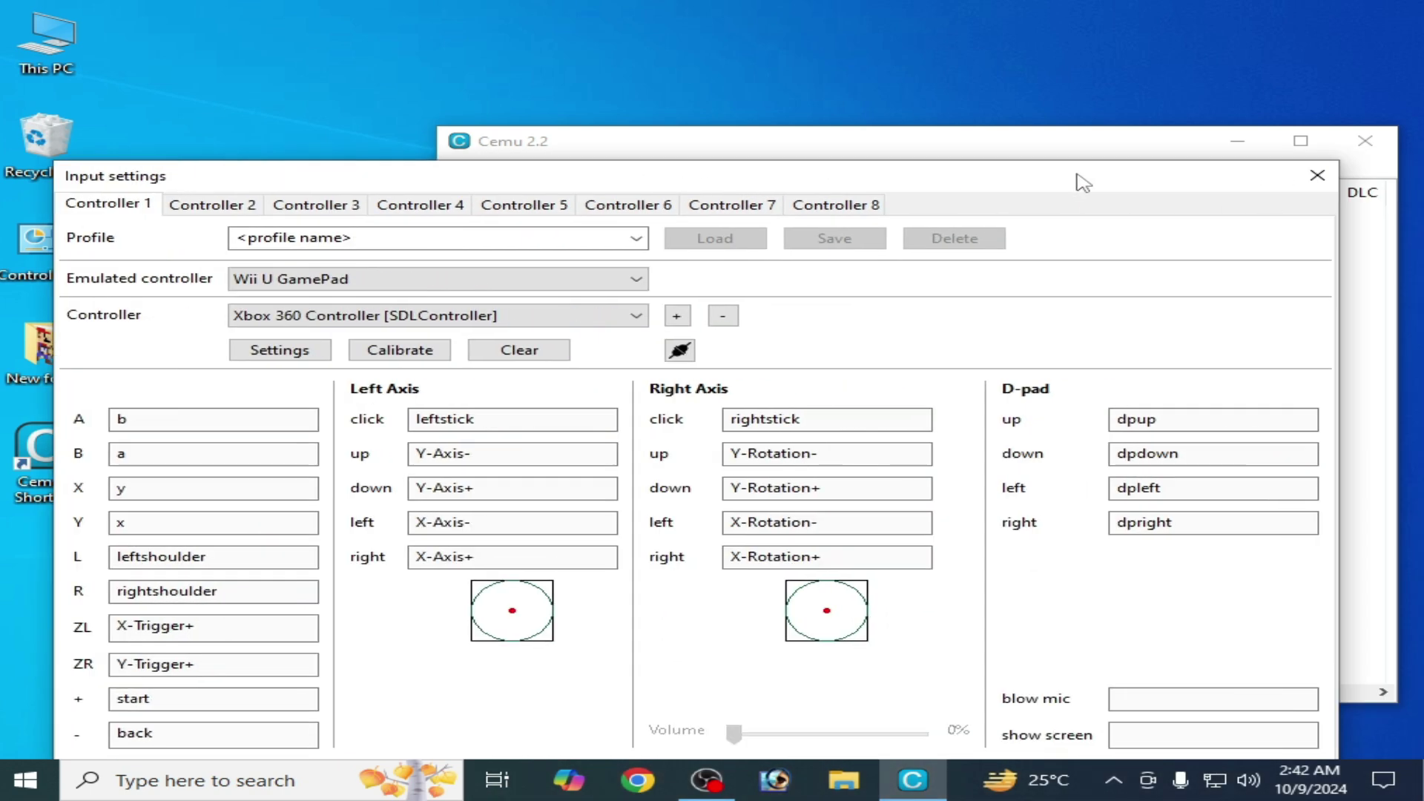
pyautogui.click(1315, 176)
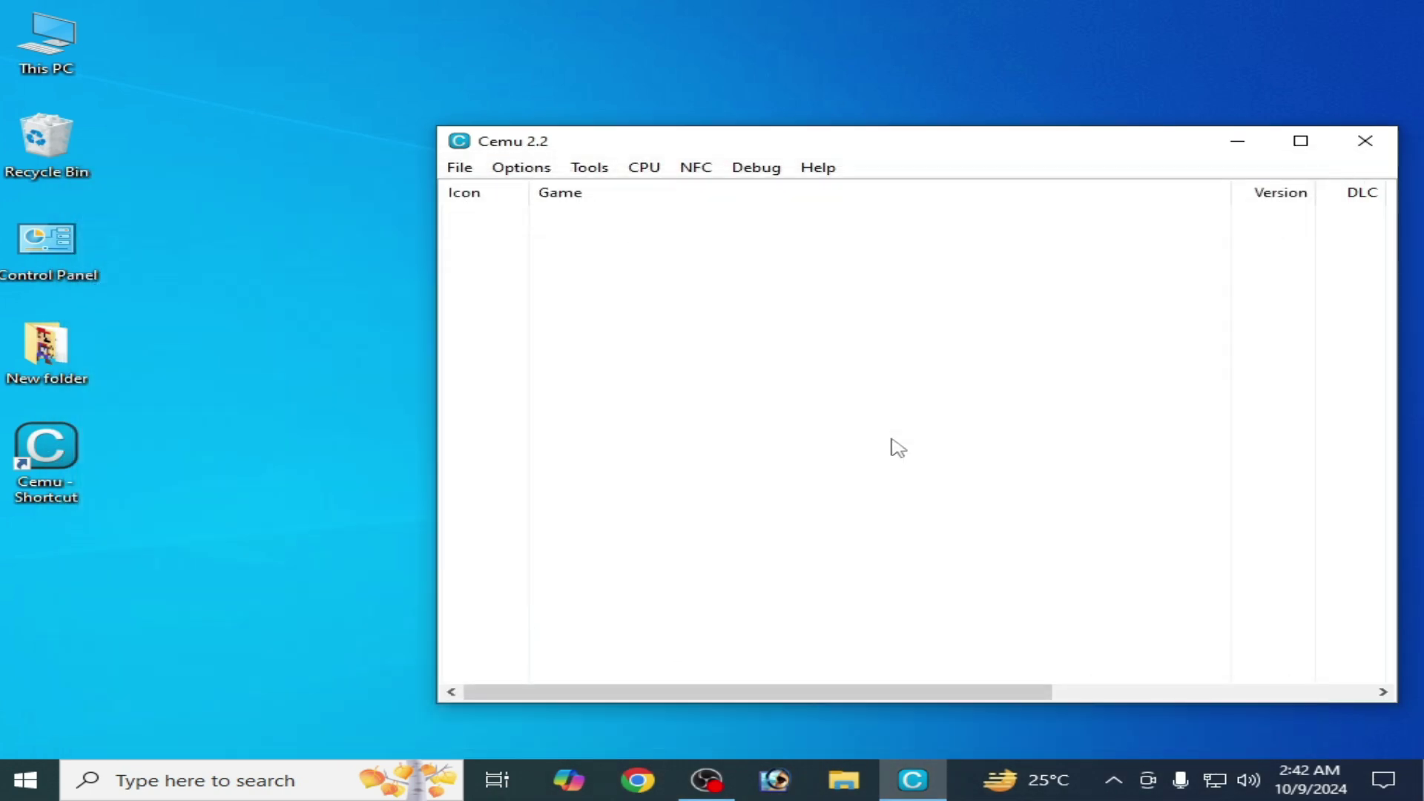